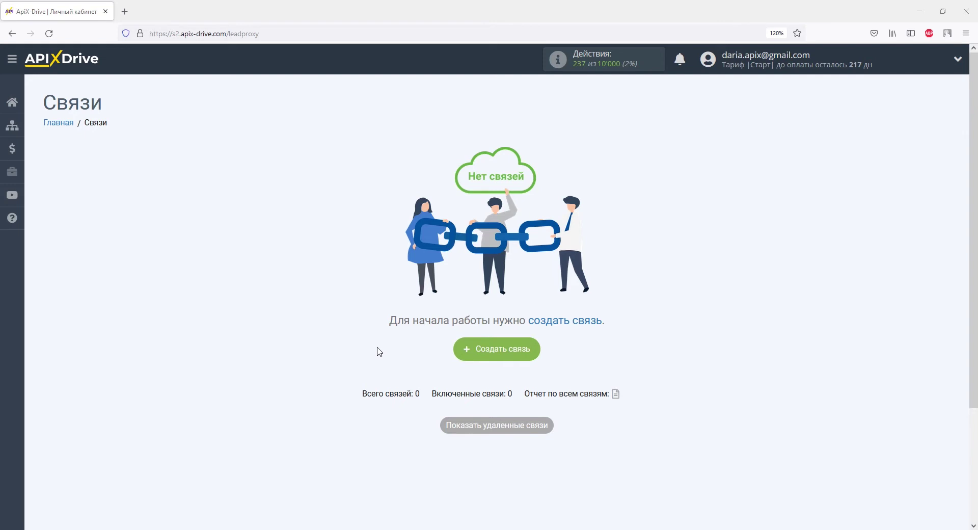
Start a new connection with Телеграм (источник) as the data source
click(476, 352)
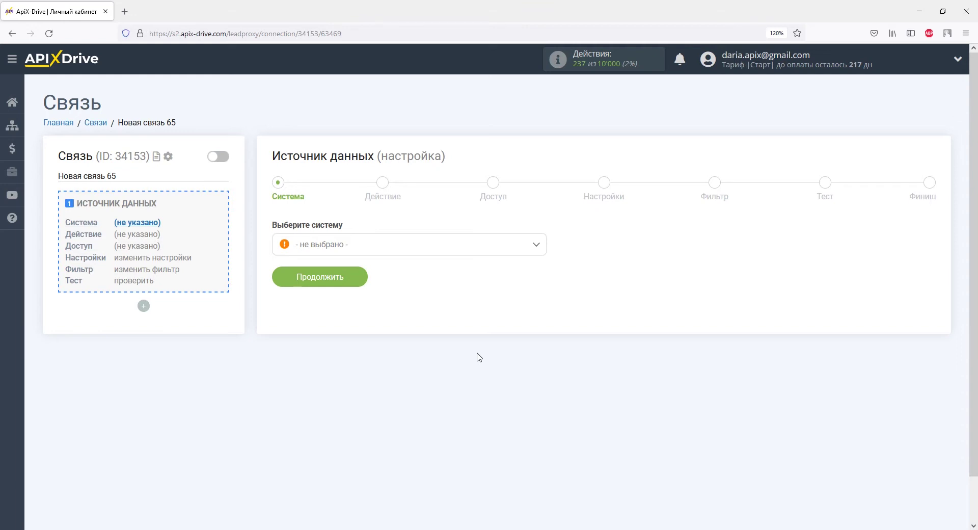
click(536, 252)
drag(542, 267, 542, 415)
click(364, 356)
click(356, 278)
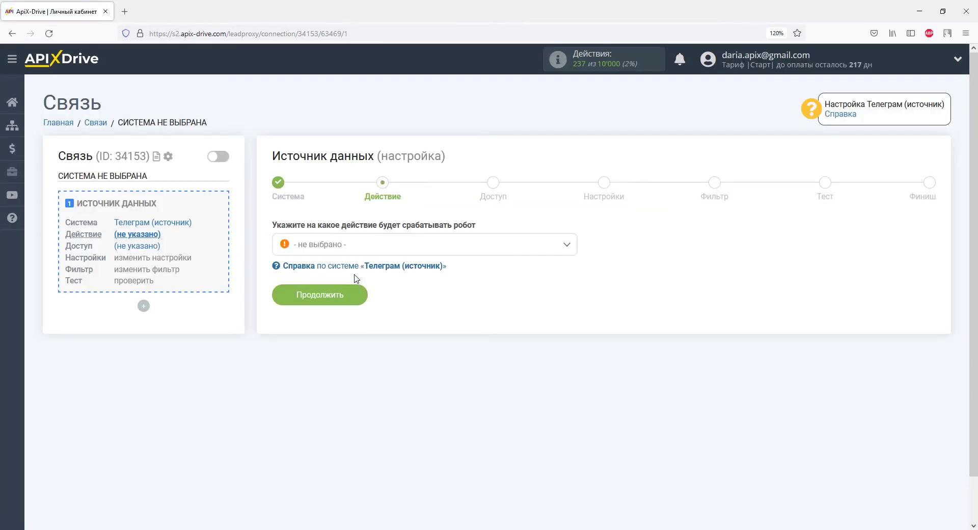
Set the trigger to Получить сообщения (новые) and begin connecting a Telegram account
click(356, 247)
click(357, 304)
click(357, 296)
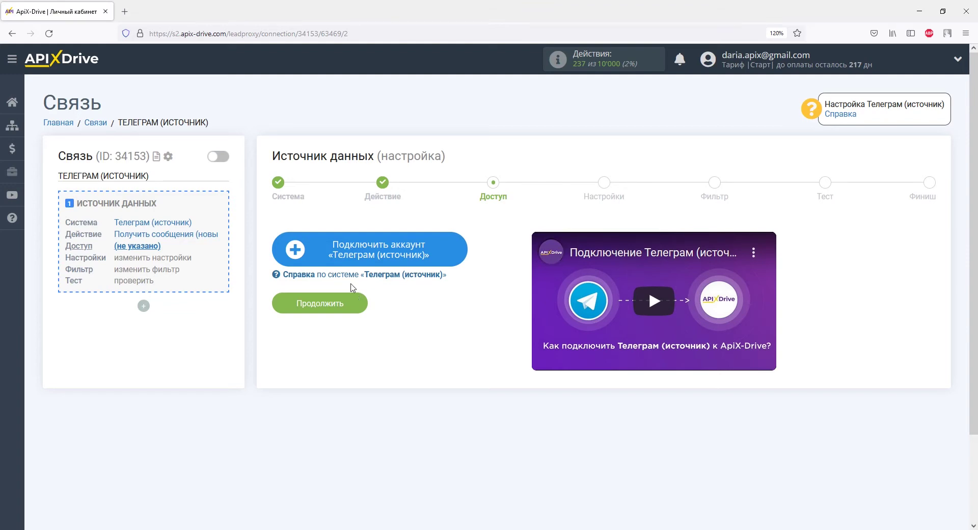
click(311, 250)
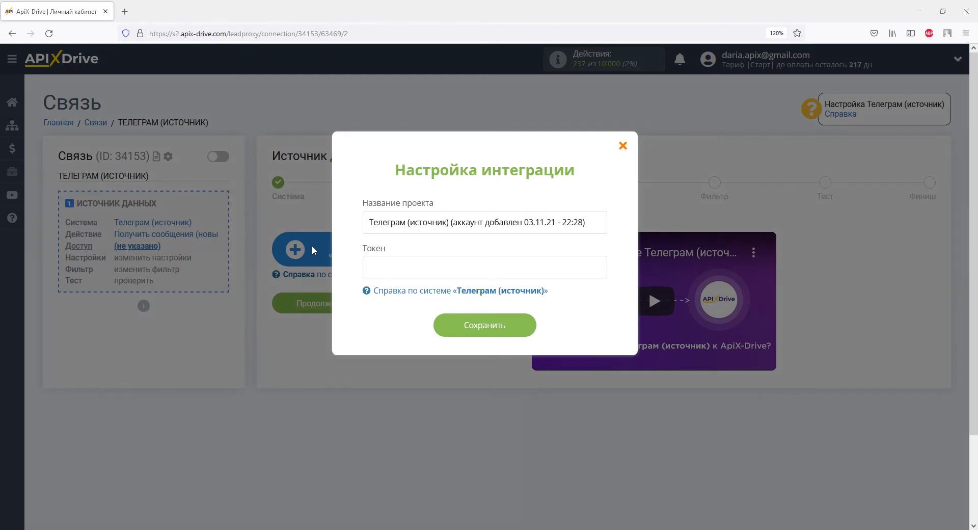
key(alt+Tab)
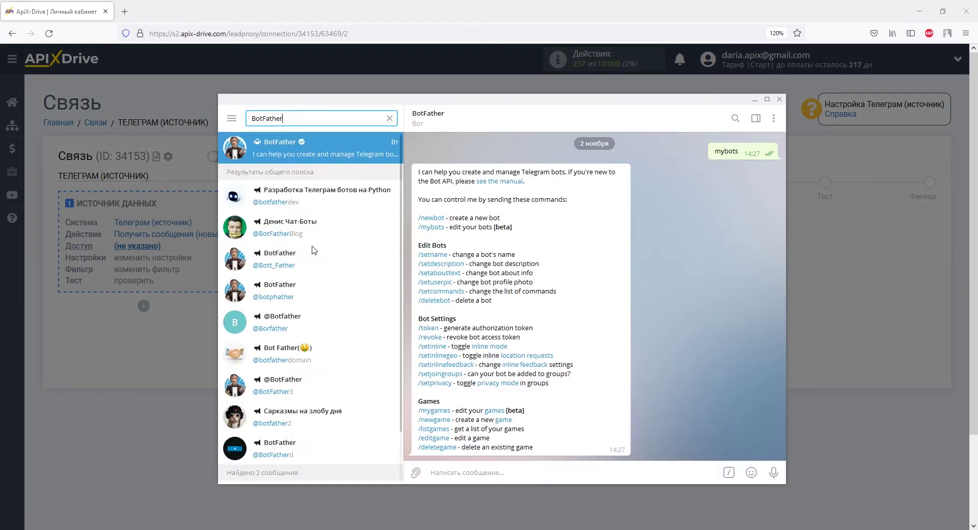
scroll(430, 232, down, 3)
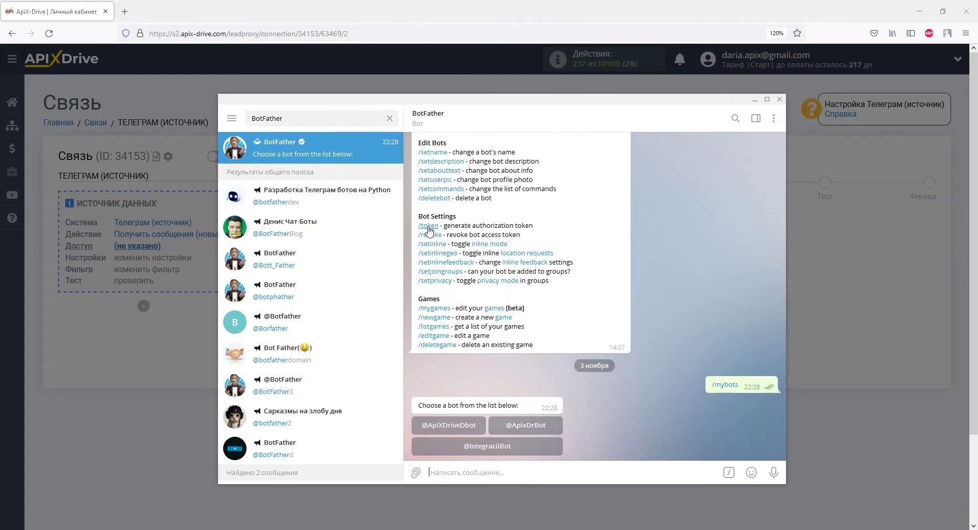
click(527, 426)
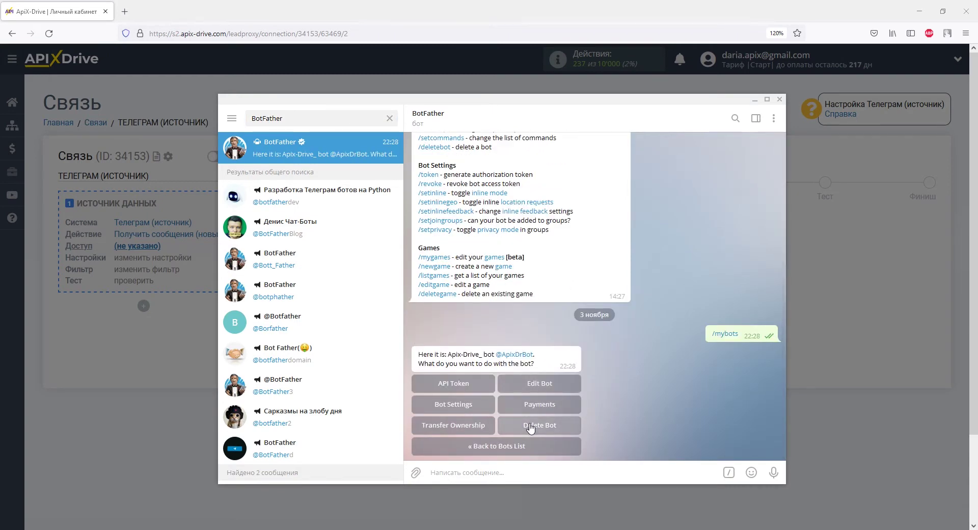
click(469, 384)
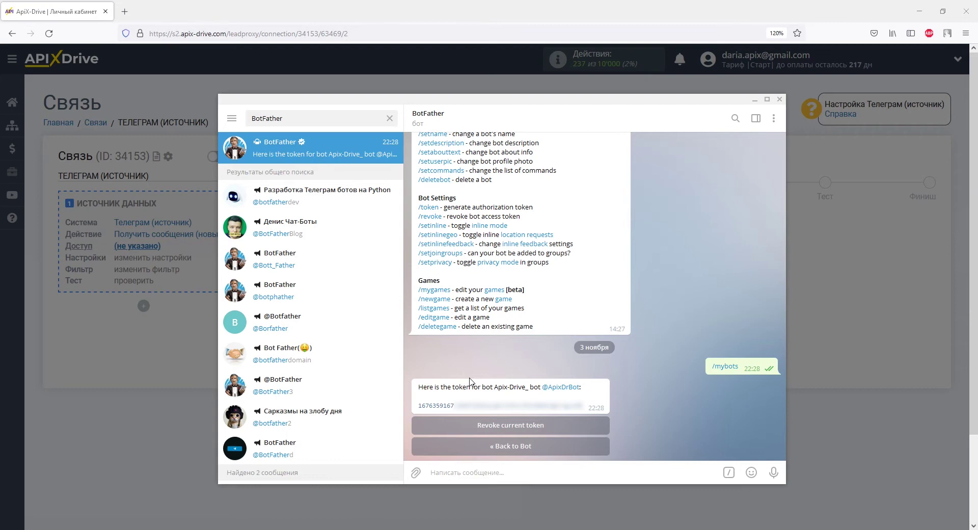
Copy the bot's API token and return to the ApiX-Drive token field
drag(417, 406, 585, 405)
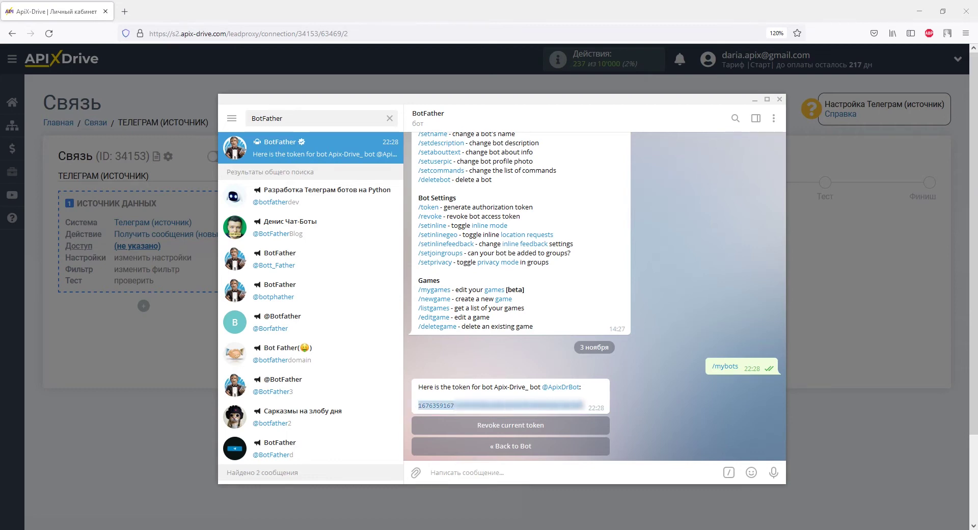
right_click(584, 405)
click(611, 293)
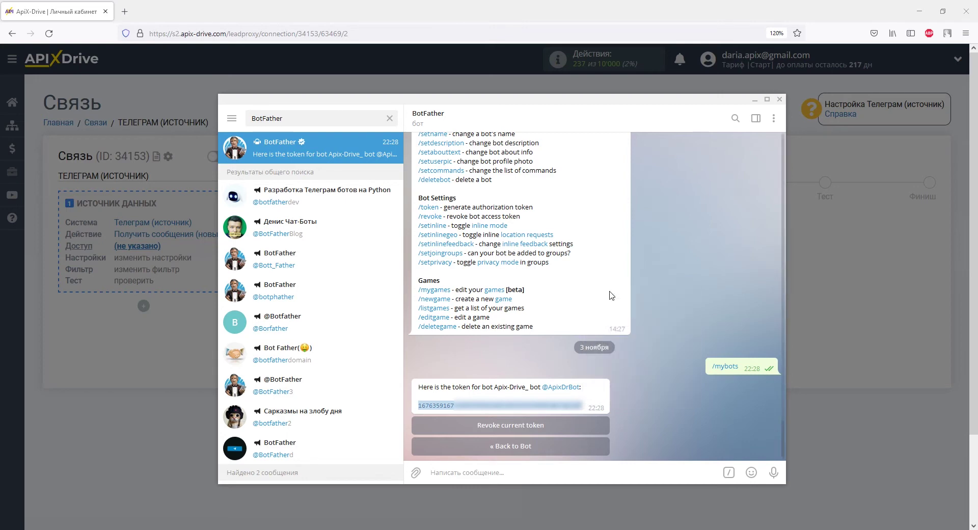
key(alt+Tab)
right_click(503, 268)
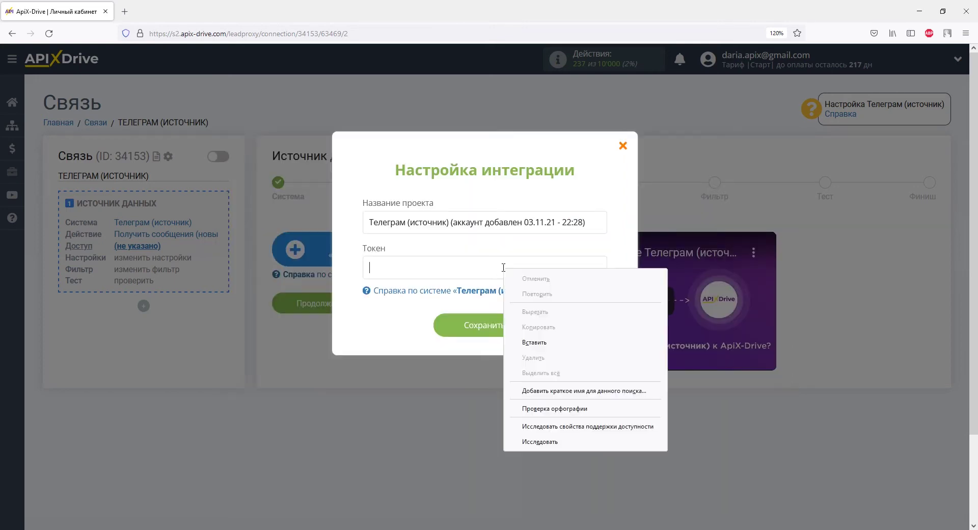
Paste the copied bot token into the integration dialog's Token field
click(537, 341)
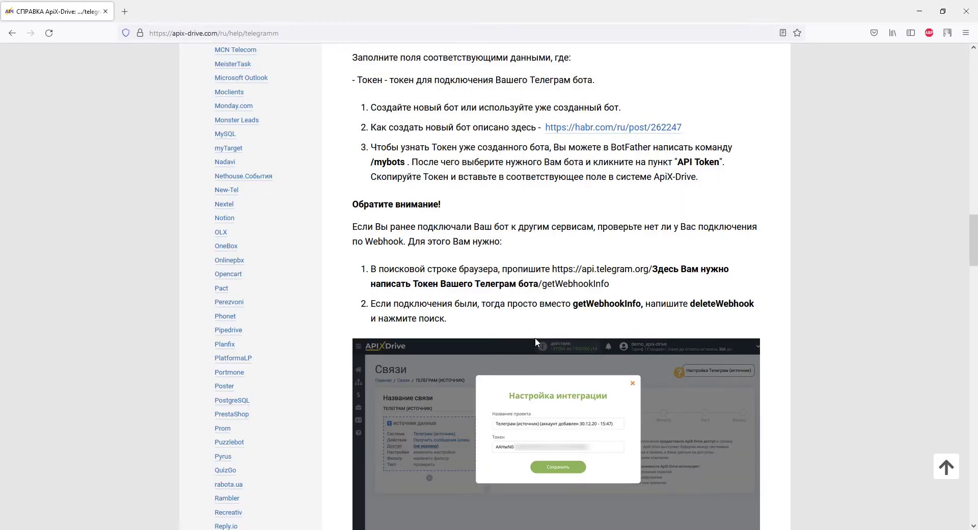
Copy the getWebhookInfo URL from the help page into a new tab's address bar
drag(553, 269, 610, 286)
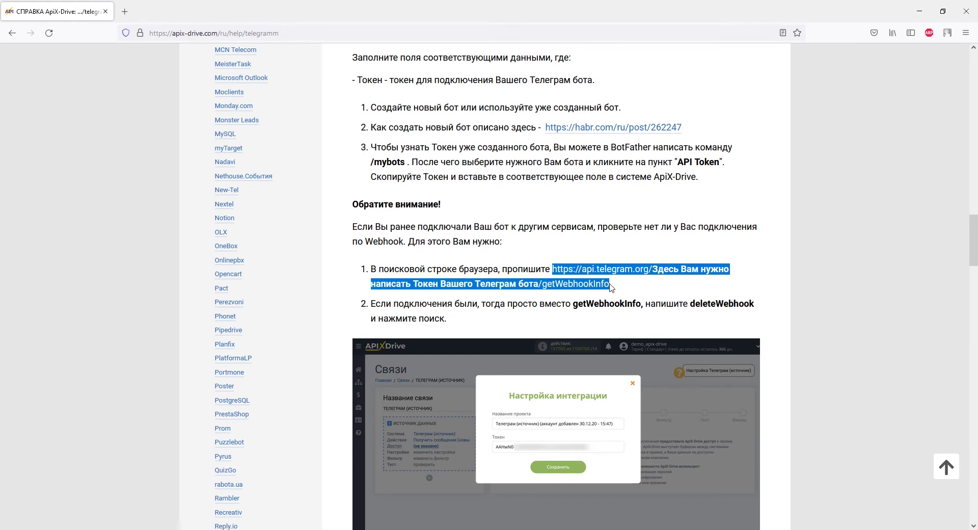
right_click(609, 284)
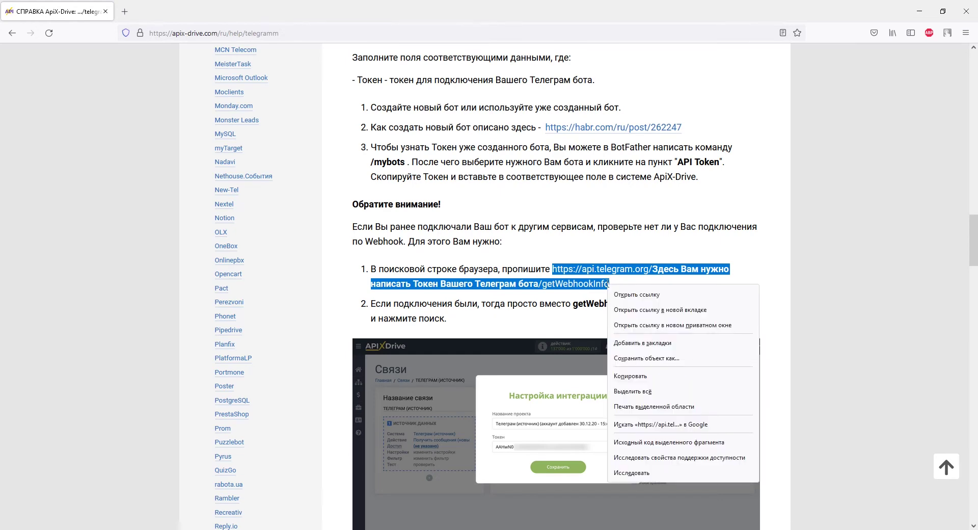
click(631, 376)
click(125, 12)
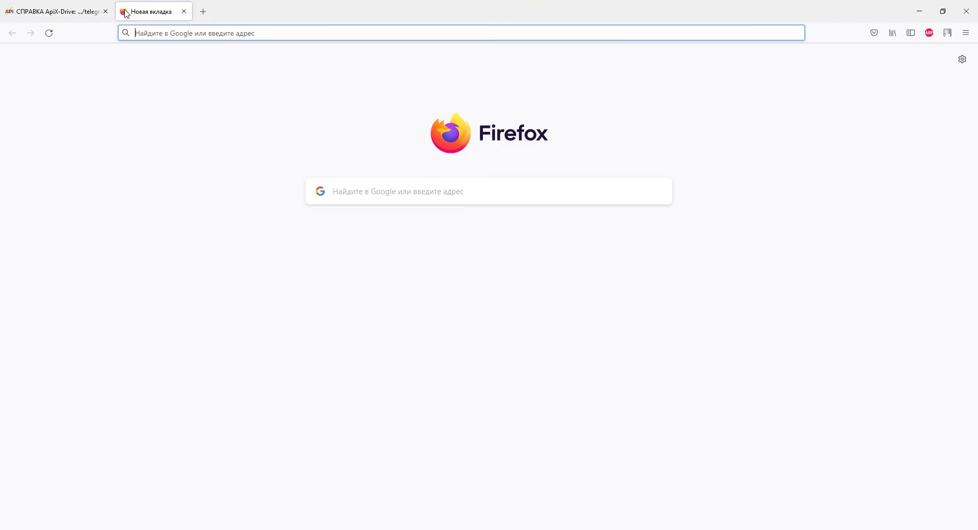
right_click(136, 31)
click(155, 108)
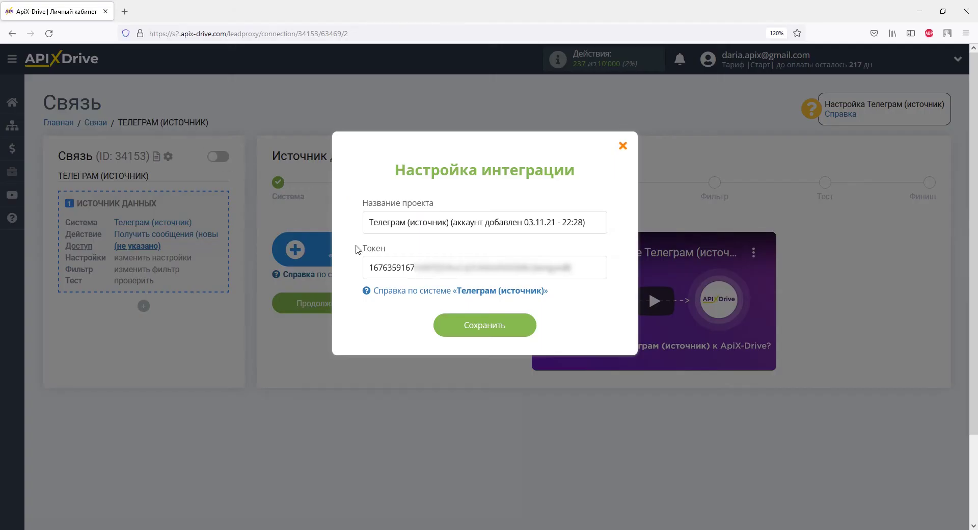
Replace the URL's placeholder with the bot token and load the getWebhookInfo request
drag(368, 267, 570, 267)
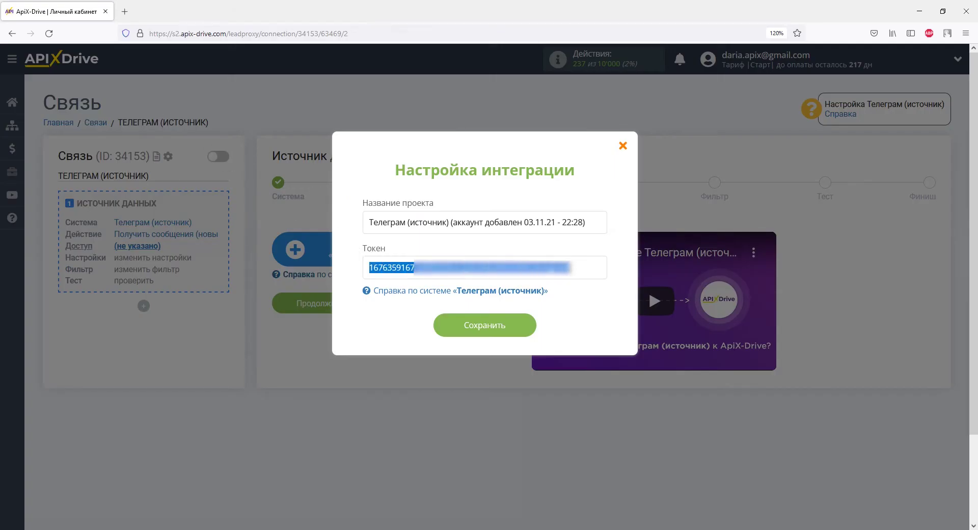
right_click(568, 266)
click(602, 326)
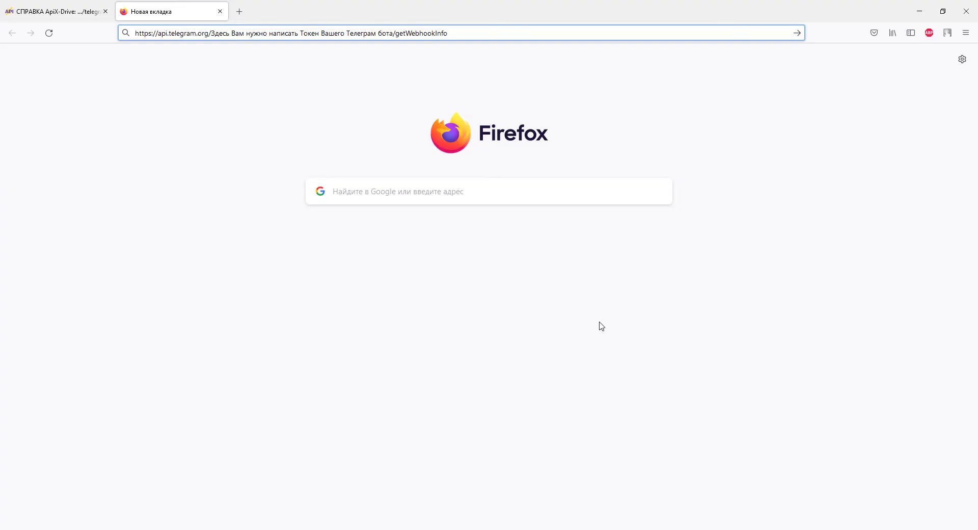
drag(211, 33, 393, 39)
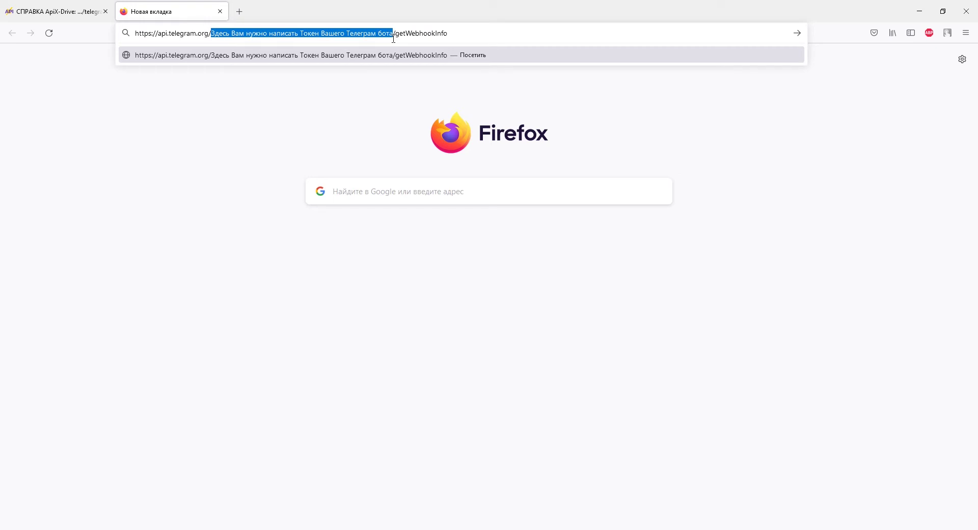
right_click(393, 38)
click(406, 113)
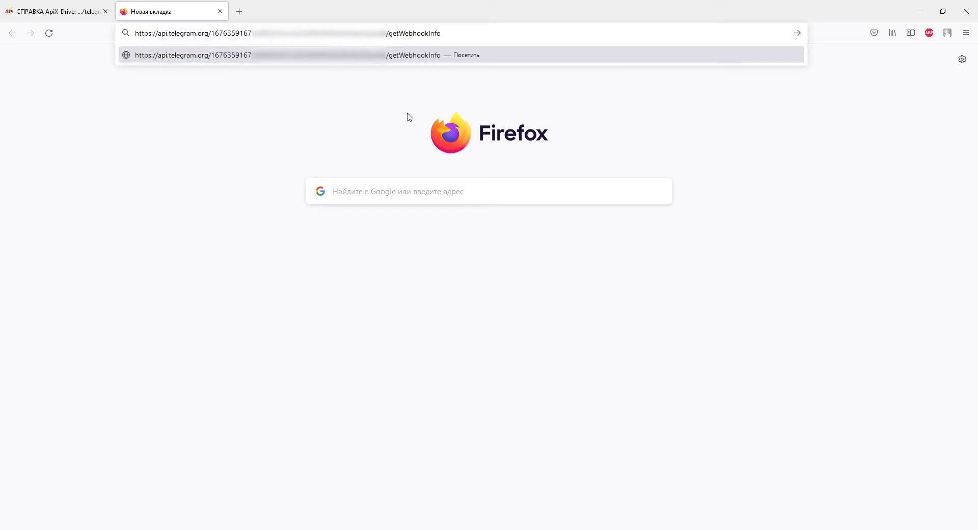
key(Return)
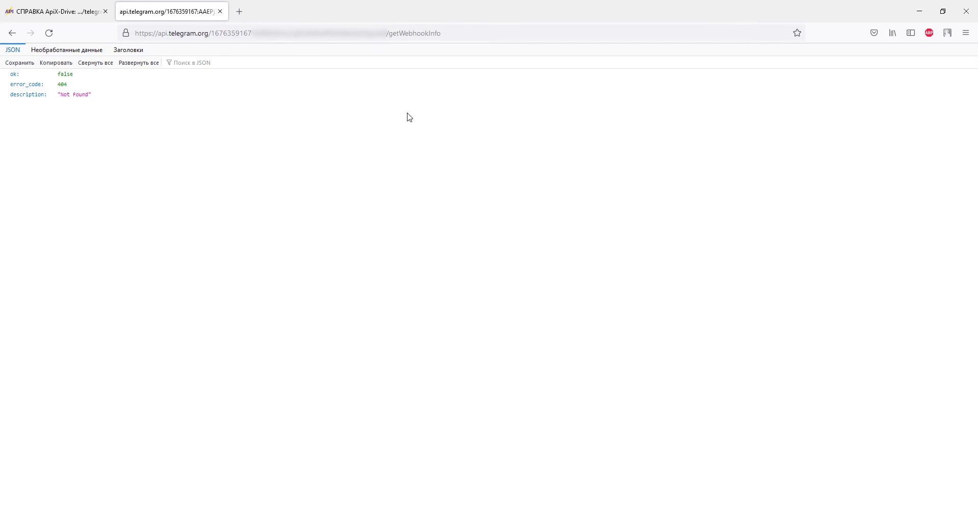
Copy the getWebhookInfo URL again into another new tab's address bar
click(64, 13)
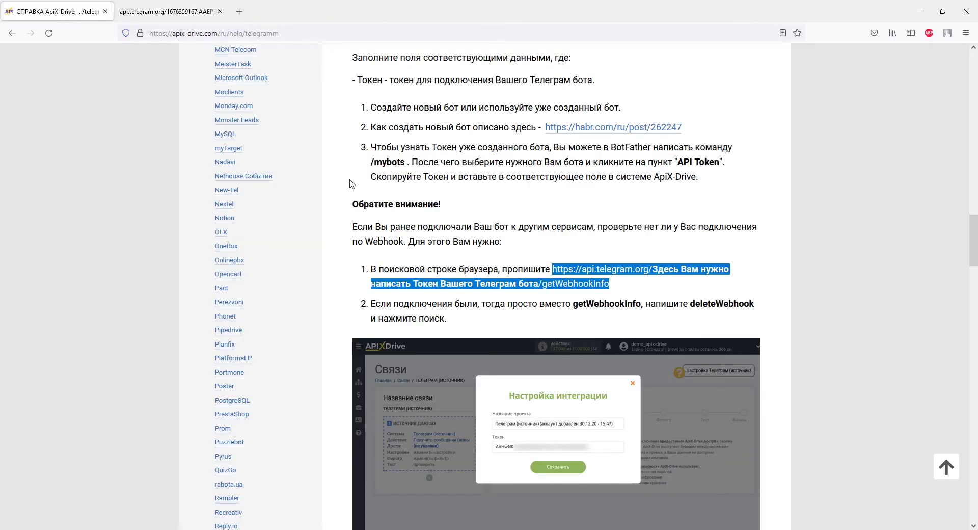
right_click(604, 284)
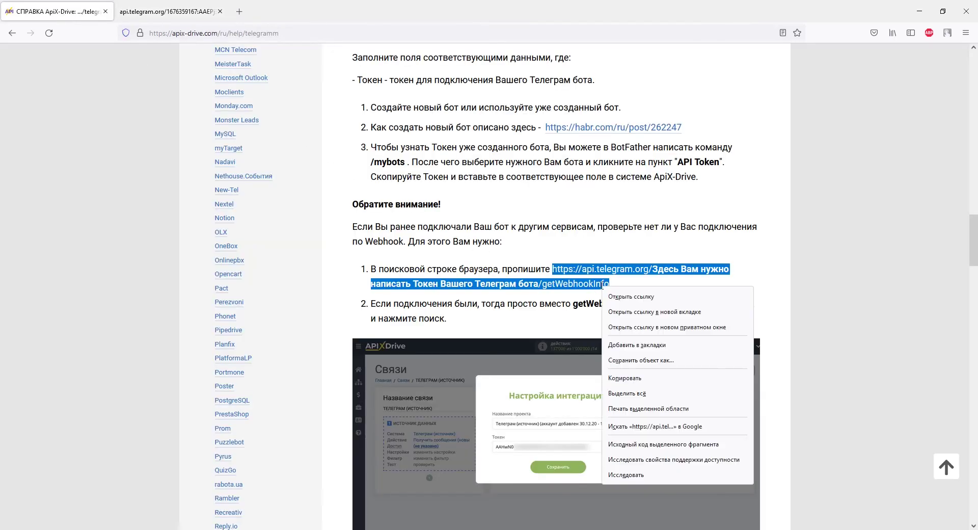
click(626, 377)
click(246, 10)
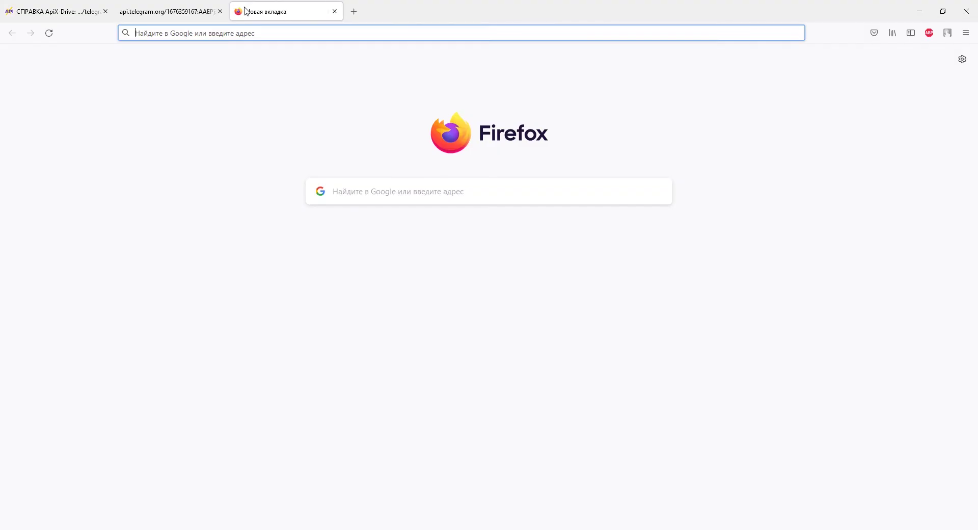
right_click(252, 33)
click(268, 108)
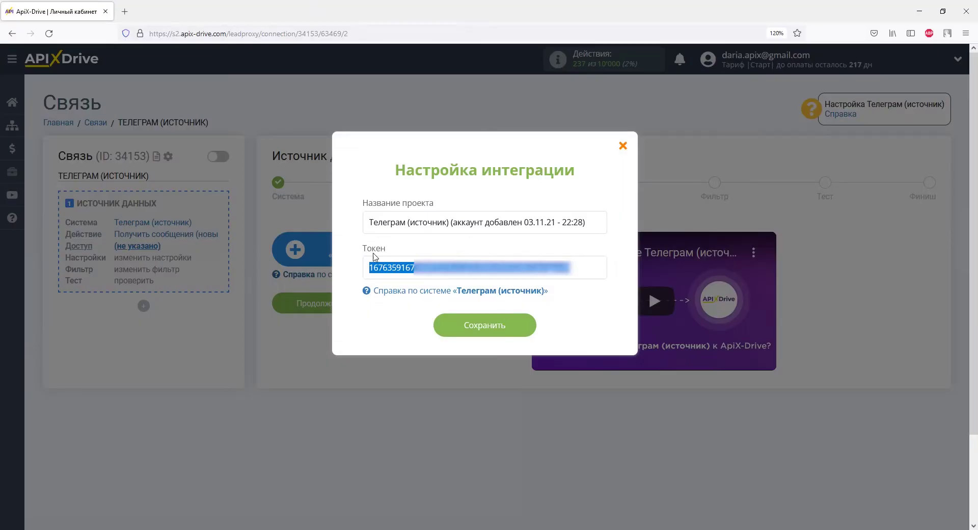
Substitute the bot token for the placeholder in the new tab's URL
right_click(376, 268)
click(403, 327)
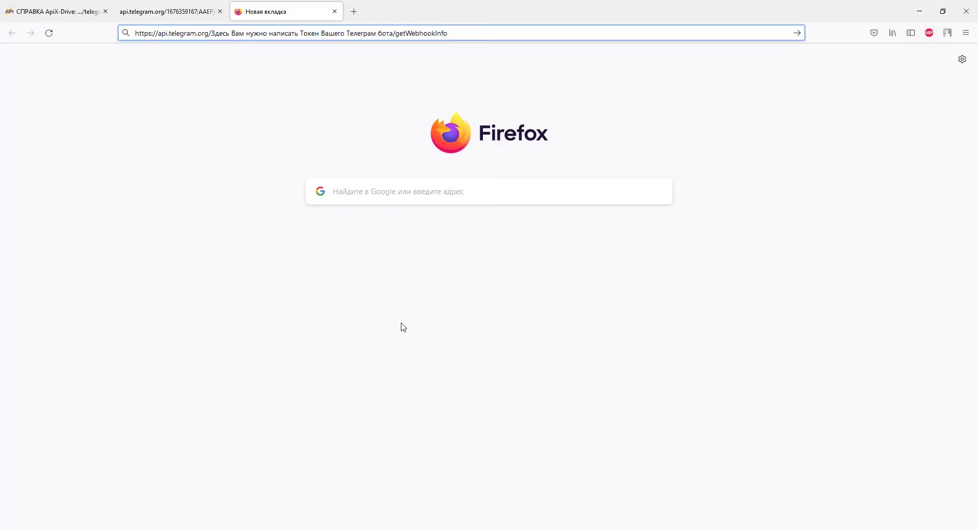
drag(211, 33, 394, 36)
right_click(394, 36)
click(407, 110)
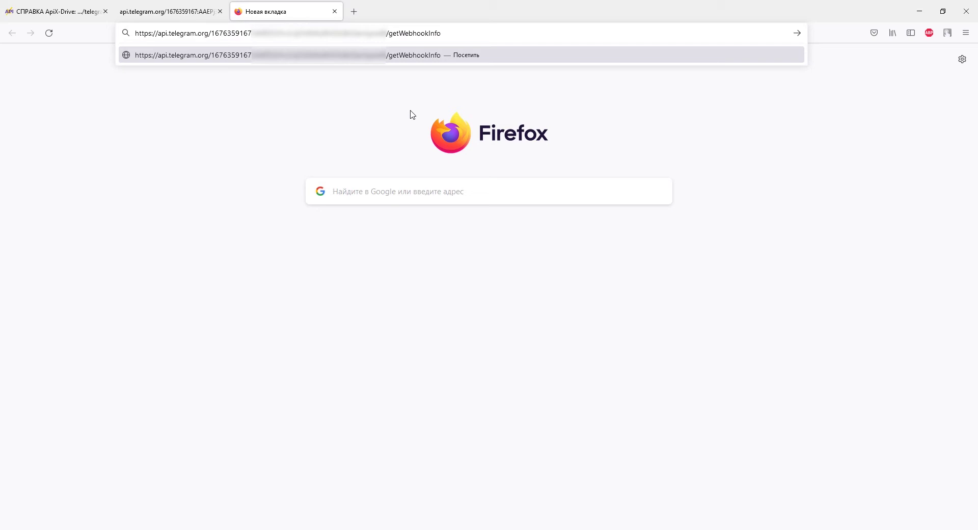
Replace getWebhookInfo with deleteWebhook, copied from the help page, in the API URL
click(48, 11)
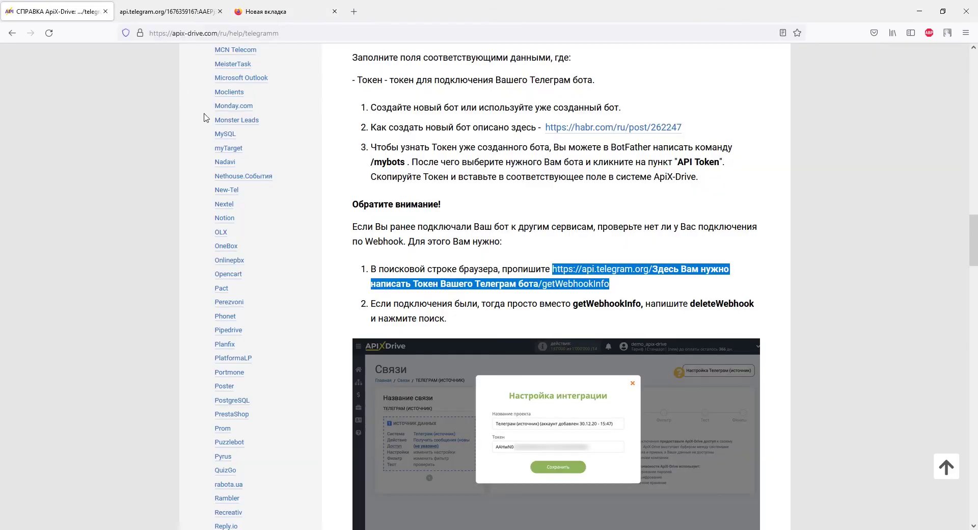
click(674, 316)
drag(691, 303, 756, 306)
right_click(756, 307)
click(763, 313)
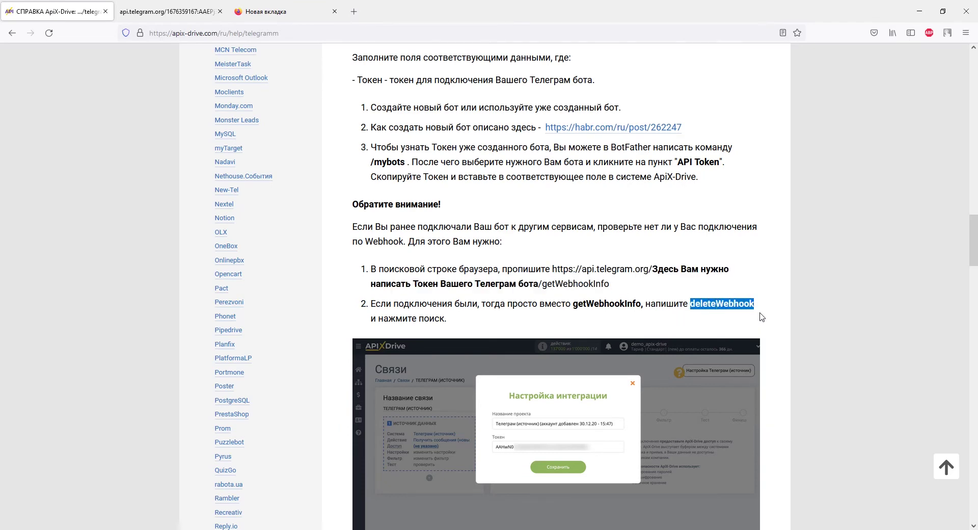
click(285, 11)
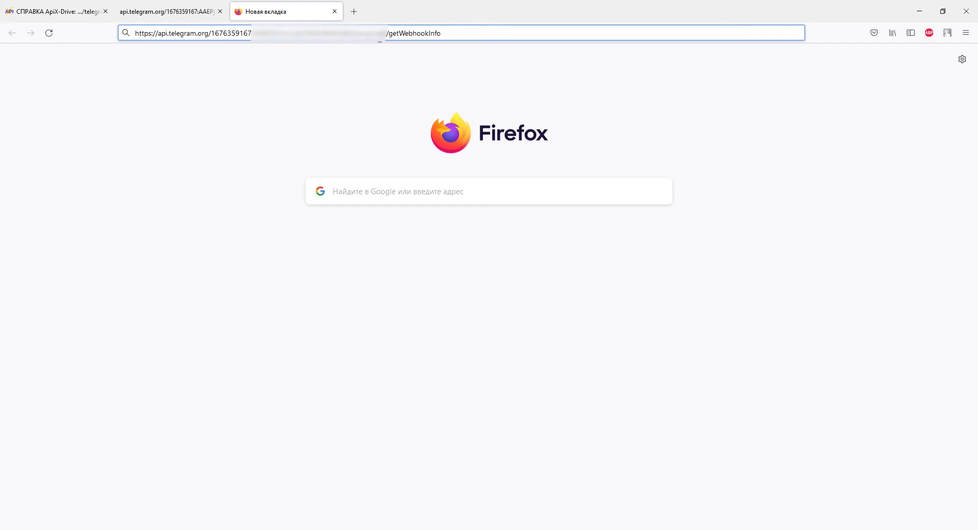
drag(389, 34, 456, 40)
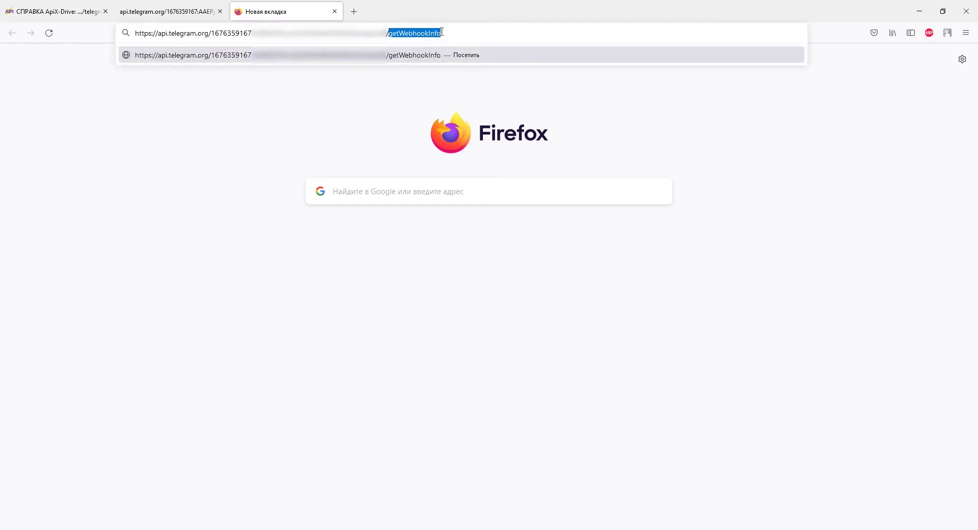
right_click(442, 31)
click(461, 108)
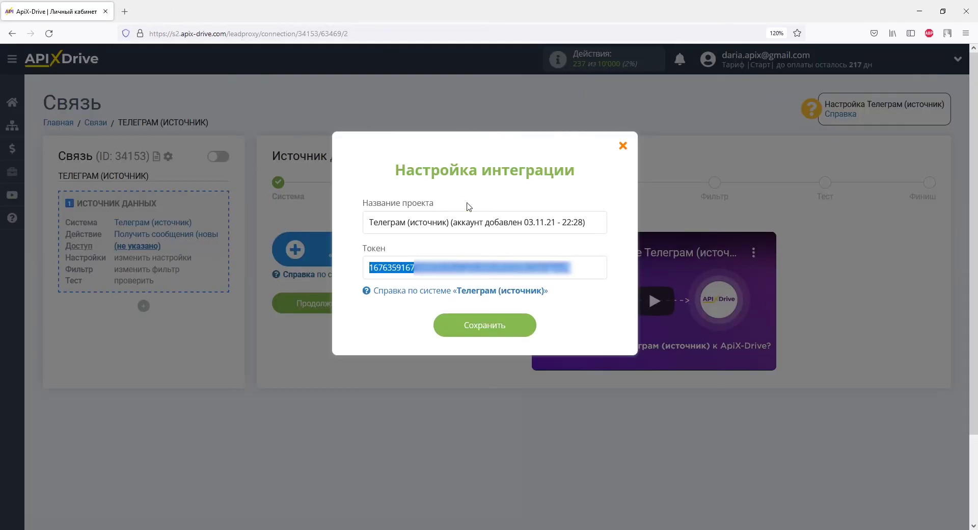
Save the bot token and continue past Доступ, Настройки and Фильтр to the Test step
click(485, 327)
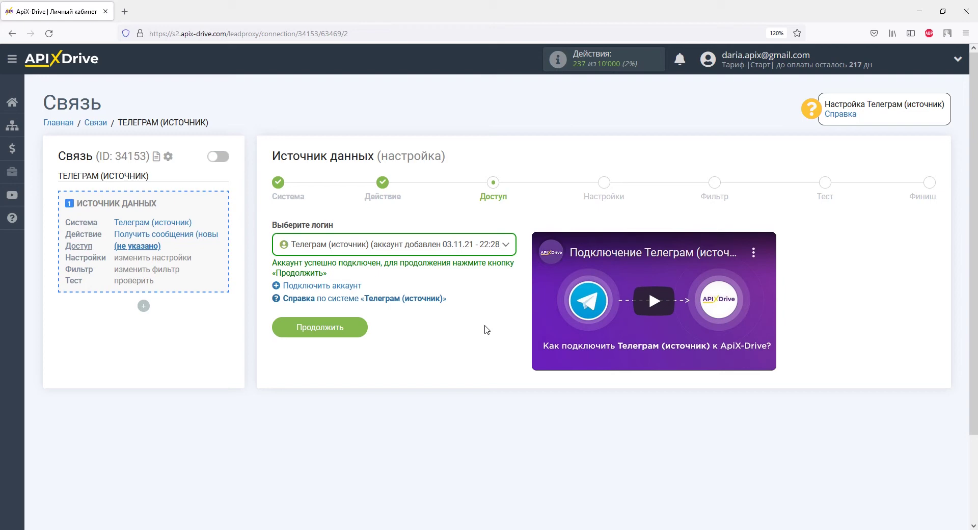
click(354, 329)
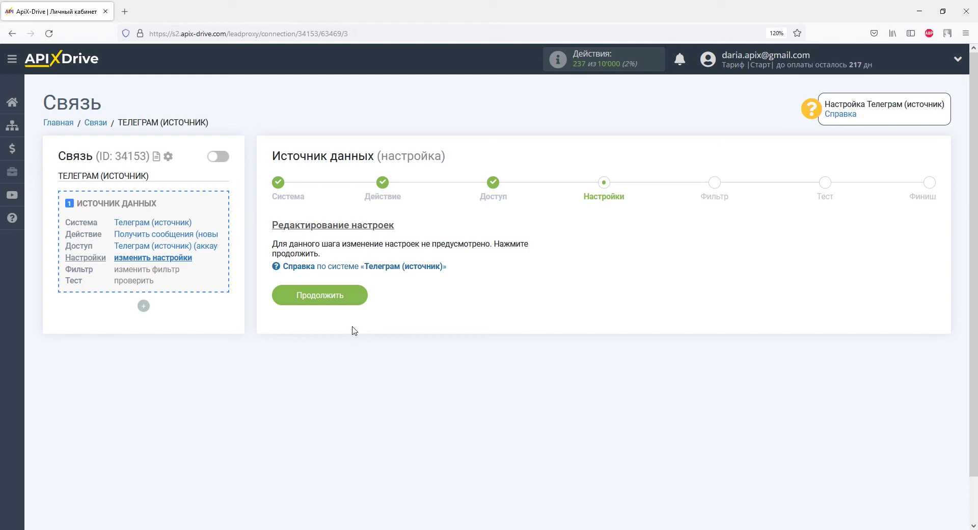
click(348, 296)
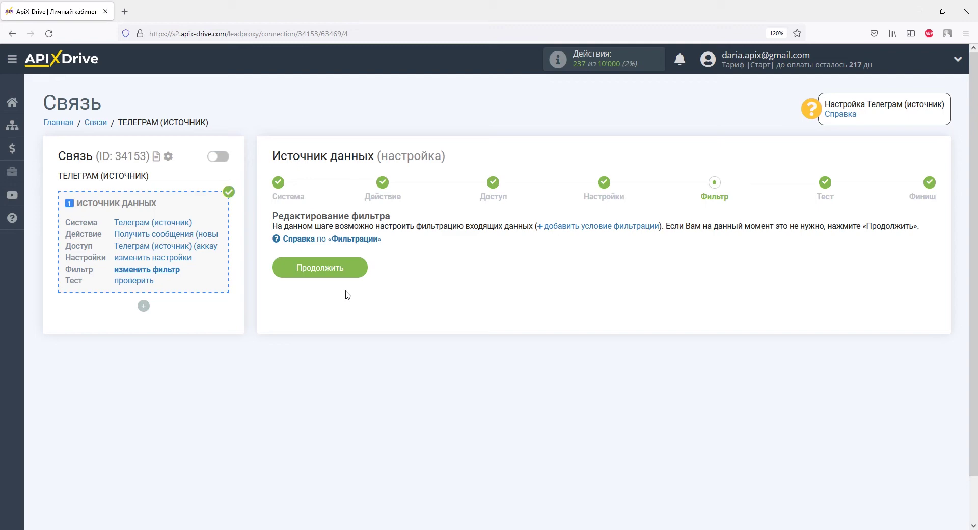
click(350, 267)
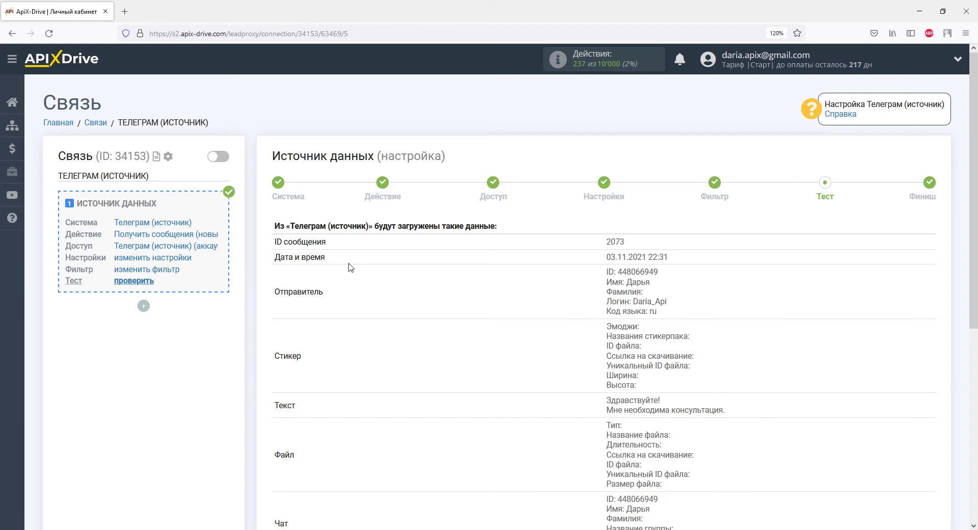
Accept the sample Telegram message and begin configuring the data receiver
scroll(351, 267, down, 4)
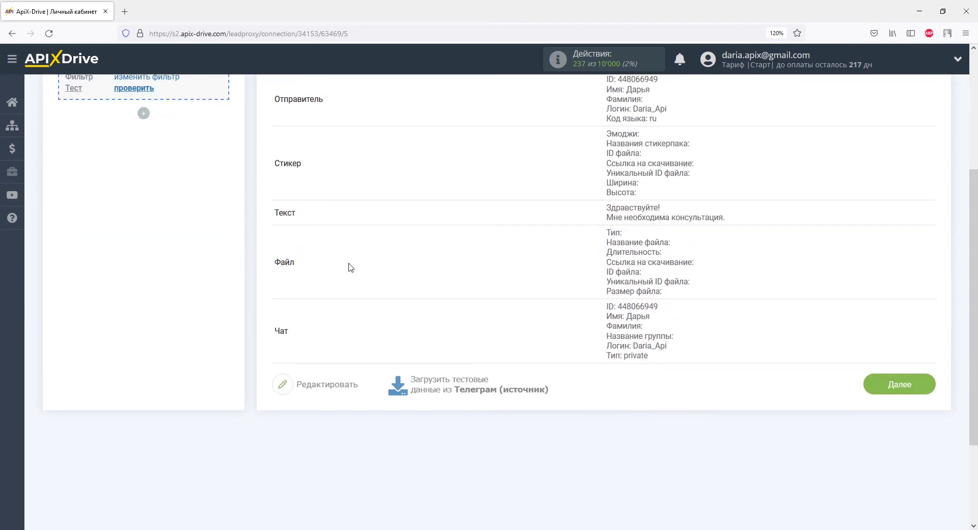
click(871, 384)
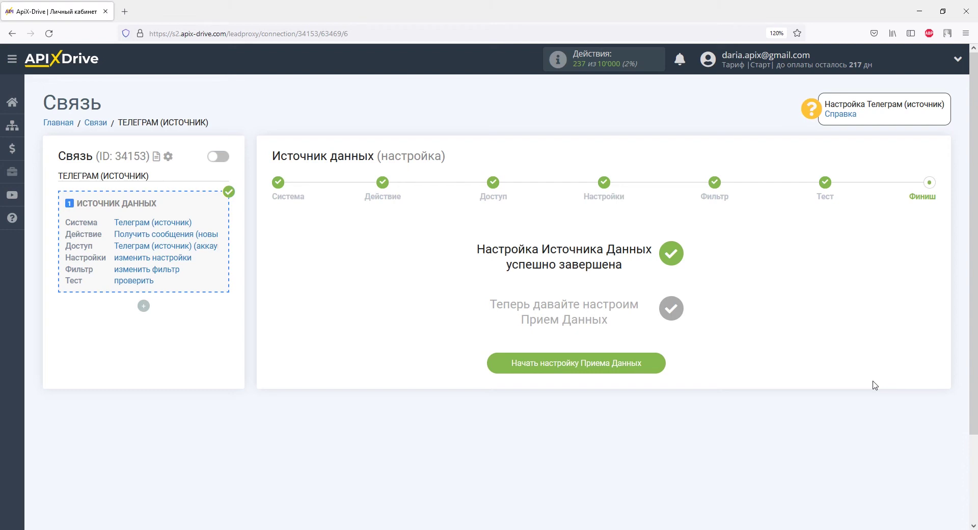
click(637, 363)
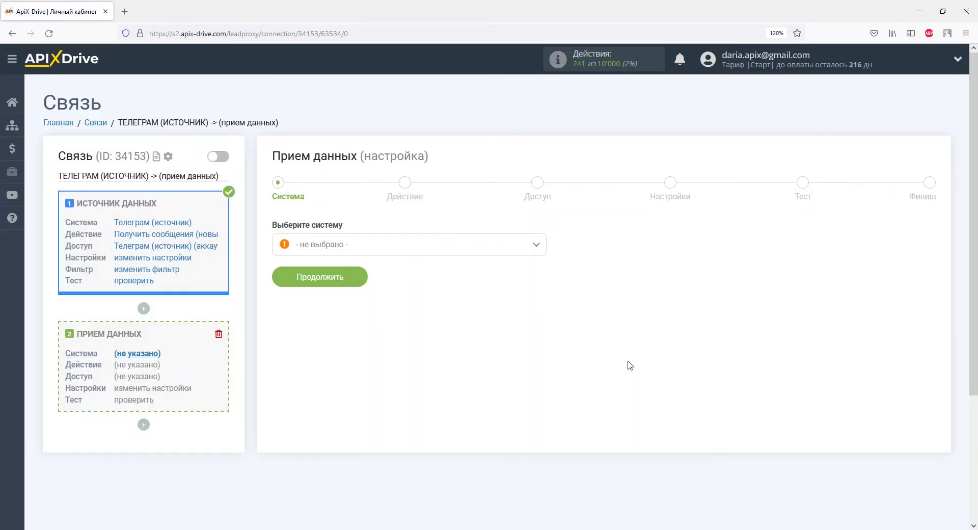
Set Google Calendar as the receiver with the Создать событие action
click(536, 245)
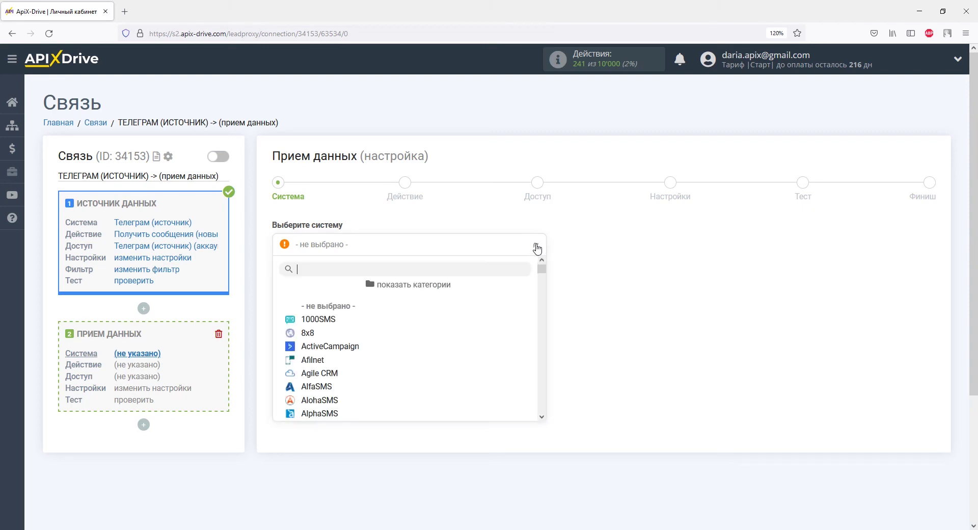
drag(542, 266, 542, 305)
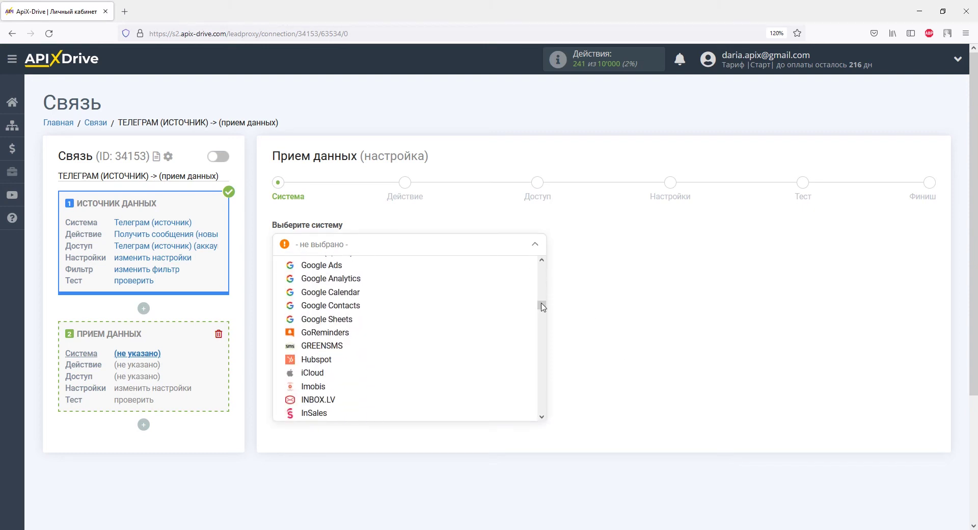
click(372, 294)
click(354, 279)
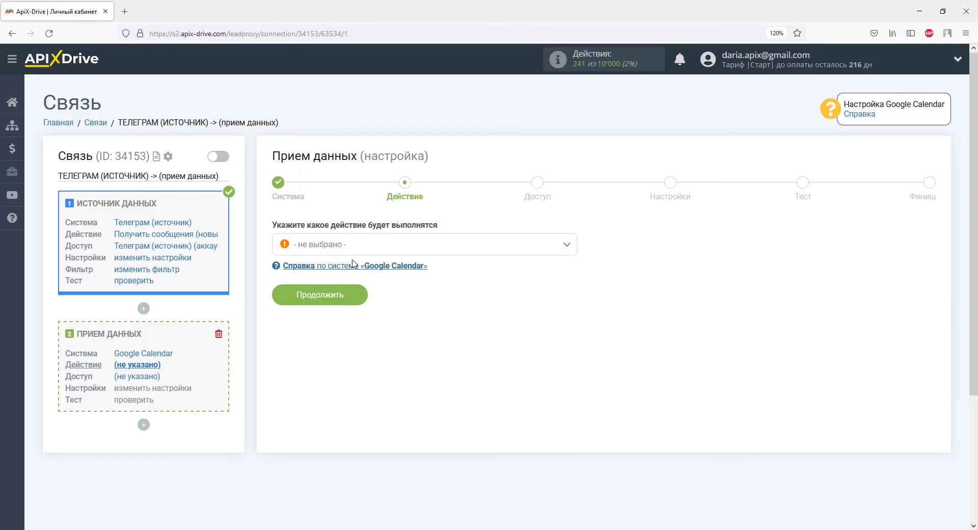
click(353, 251)
click(355, 307)
click(355, 303)
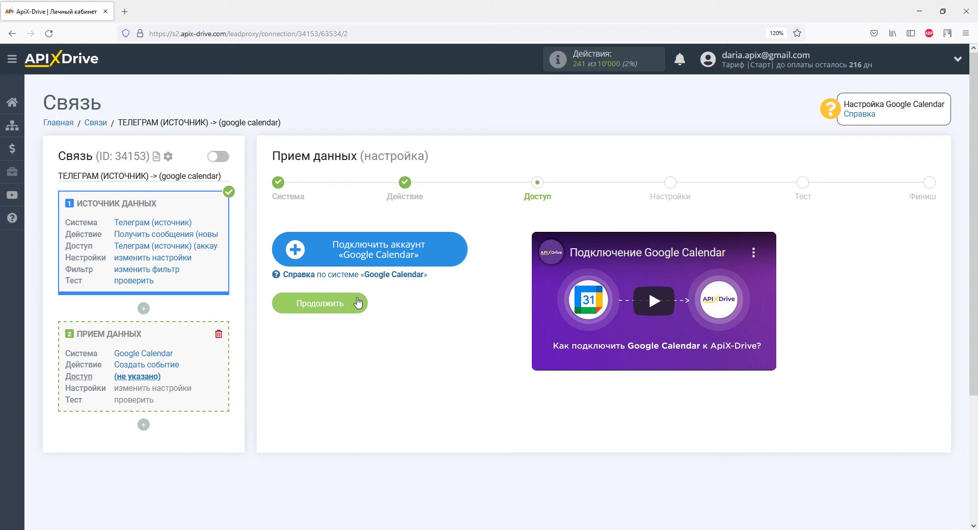
Begin connecting a Google account, entering its e-mail address and password
click(320, 257)
key(Return)
text(*************)
Submit the password, grant ApiX-Drive calendar access, and continue to event settings
click(319, 353)
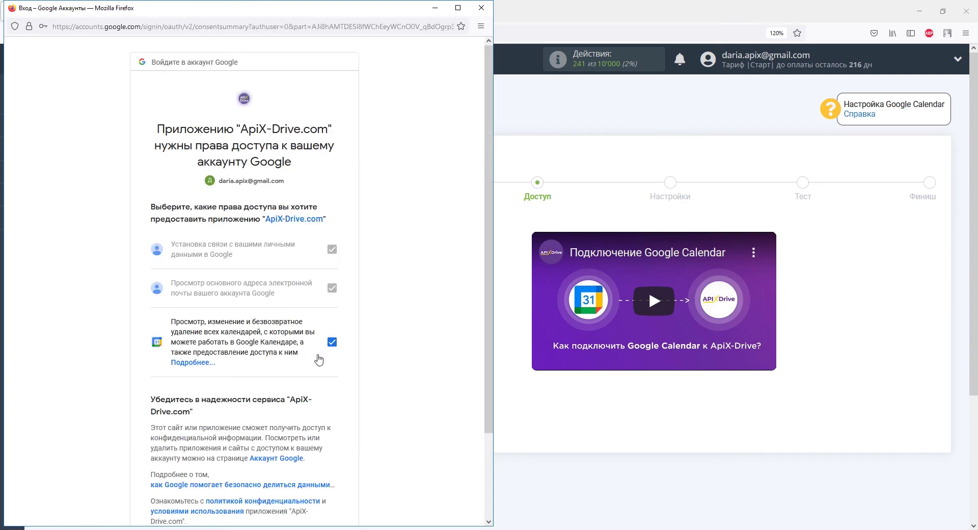
scroll(319, 359, down, 3)
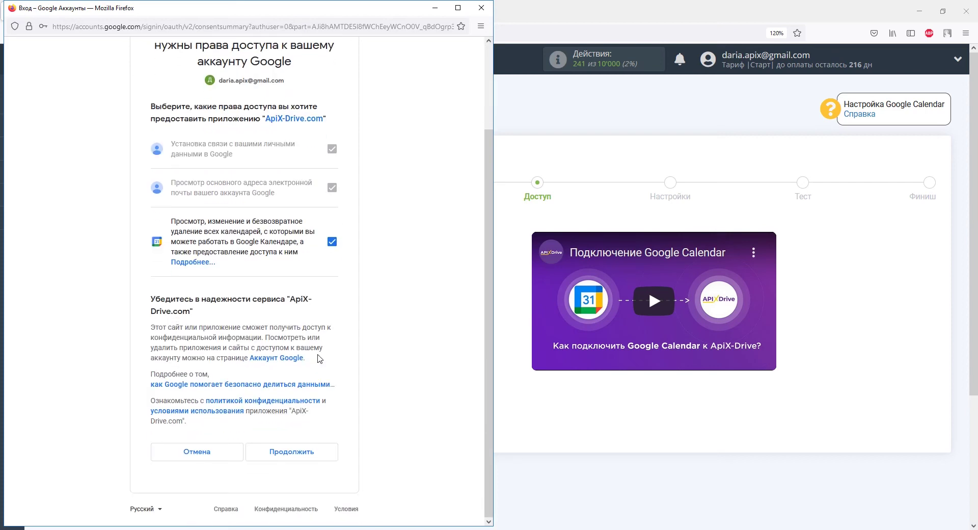
click(304, 450)
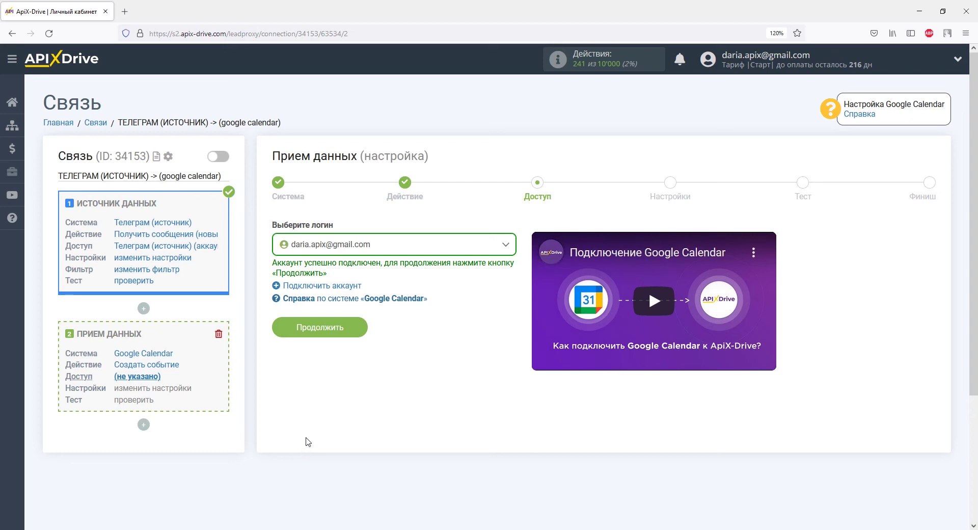
click(358, 332)
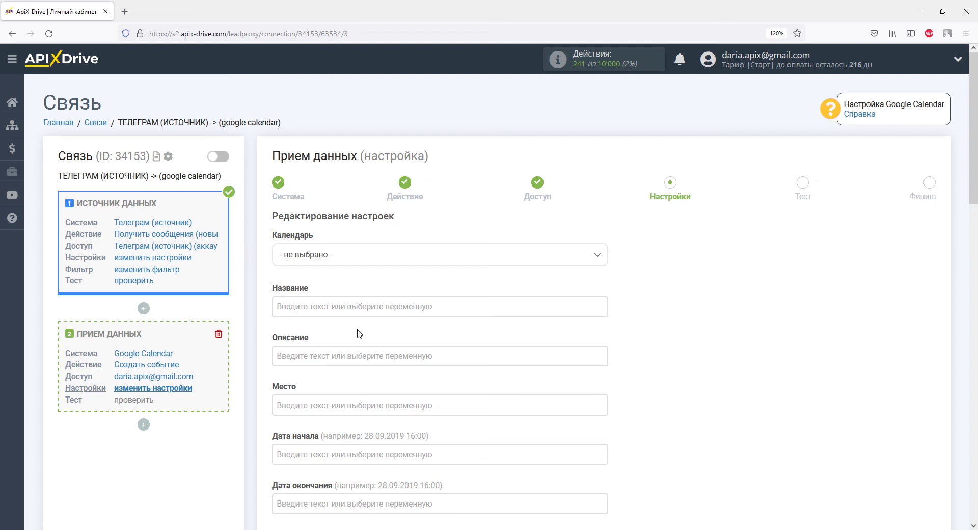
Target the Обращения из Телеграм calendar and title events 'Обращение из Телеграм:' plus the Имя variable
click(349, 257)
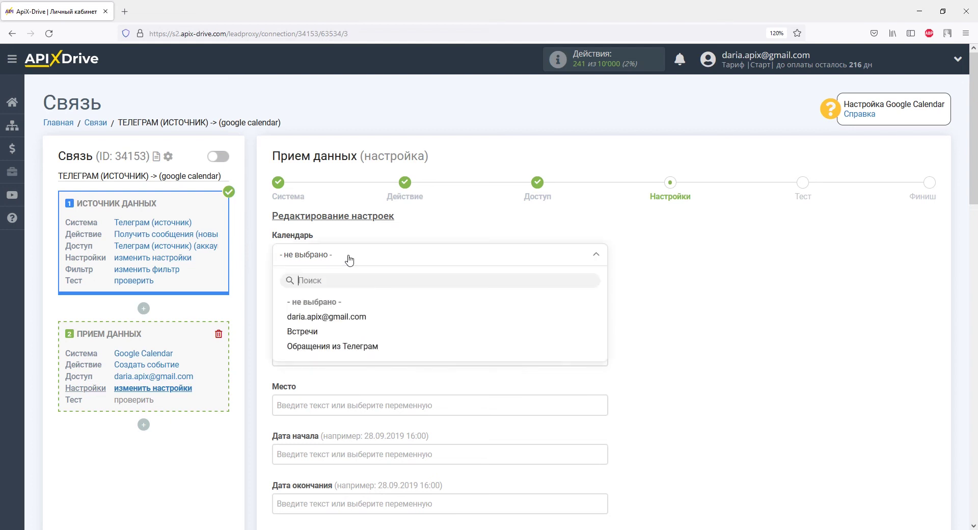
click(354, 347)
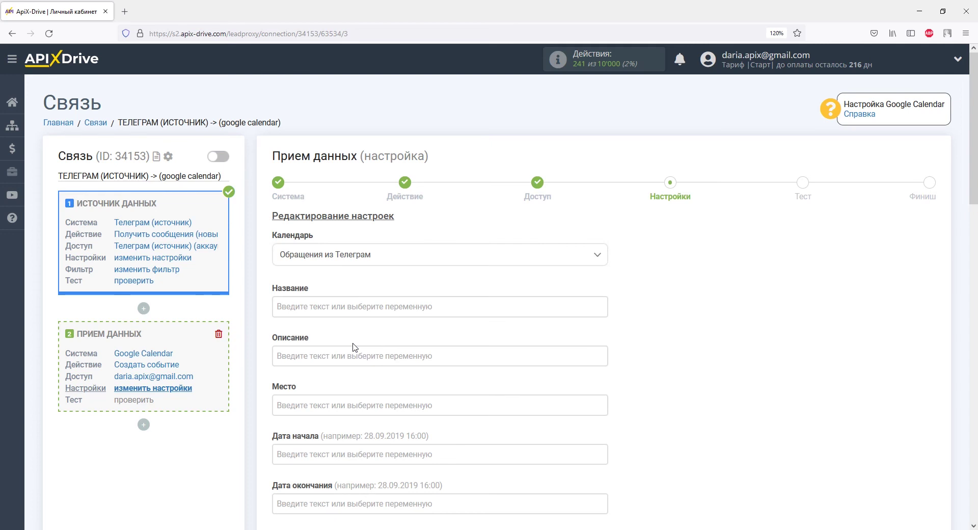
click(348, 307)
drag(601, 255, 604, 293)
click(374, 262)
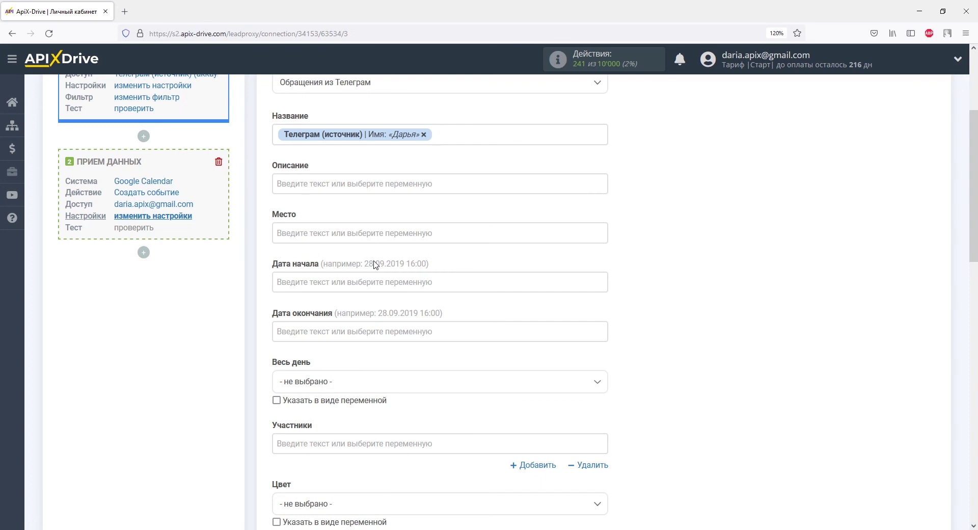
text(Обращение из Телеграм:)
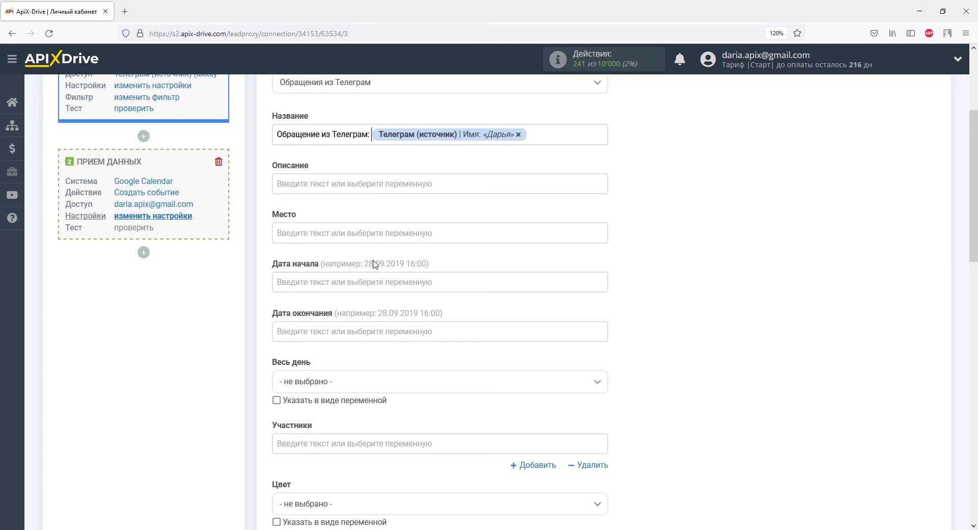
click(332, 186)
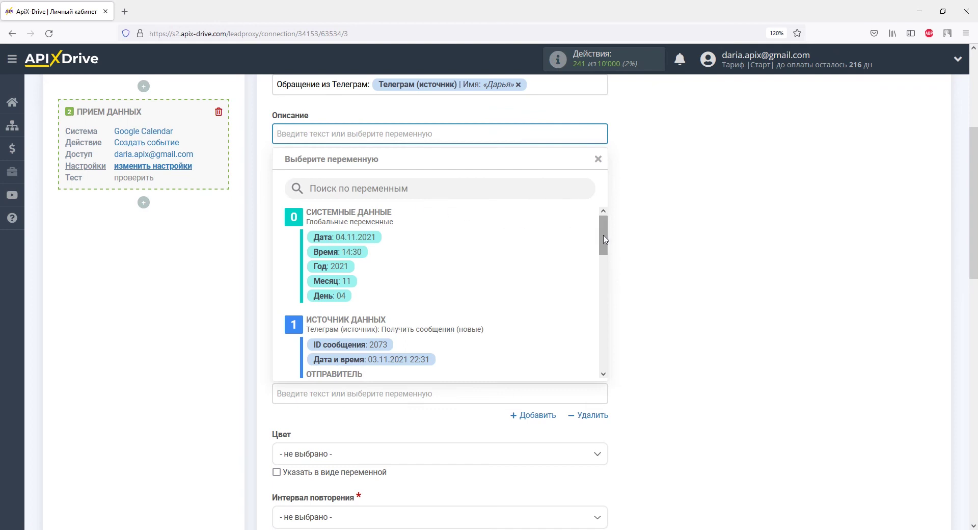
Add the sender's Имя variable and an 'ID:' line with the sender's ID to the description
drag(605, 240, 605, 270)
click(361, 261)
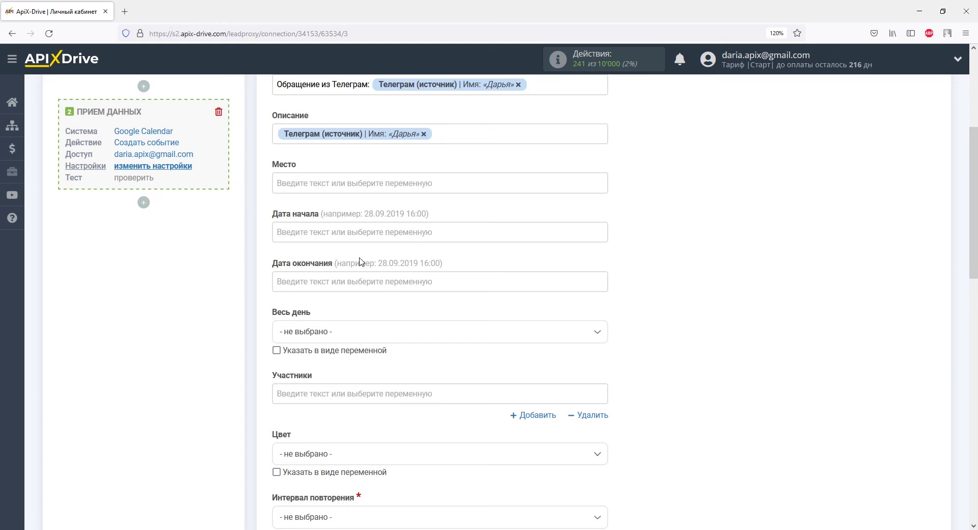
key(Return)
text(ID)
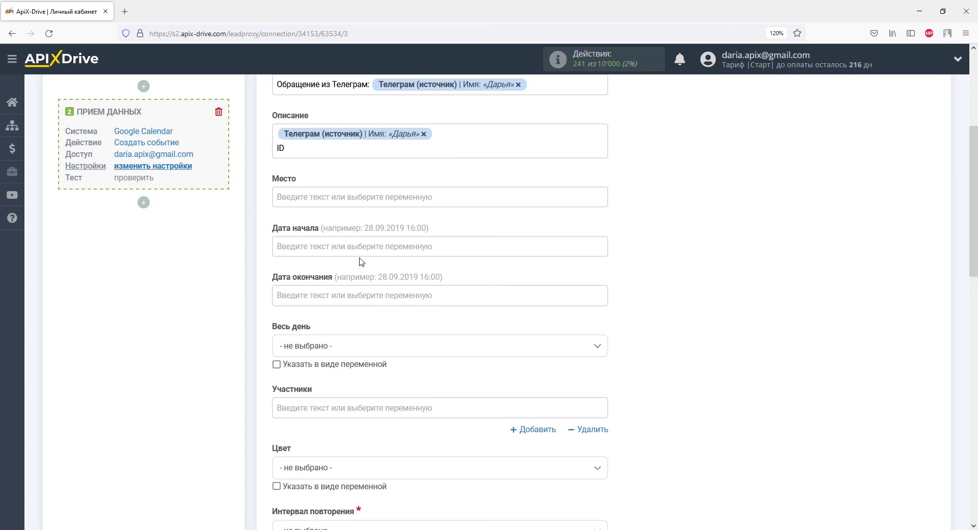
text(:)
click(338, 149)
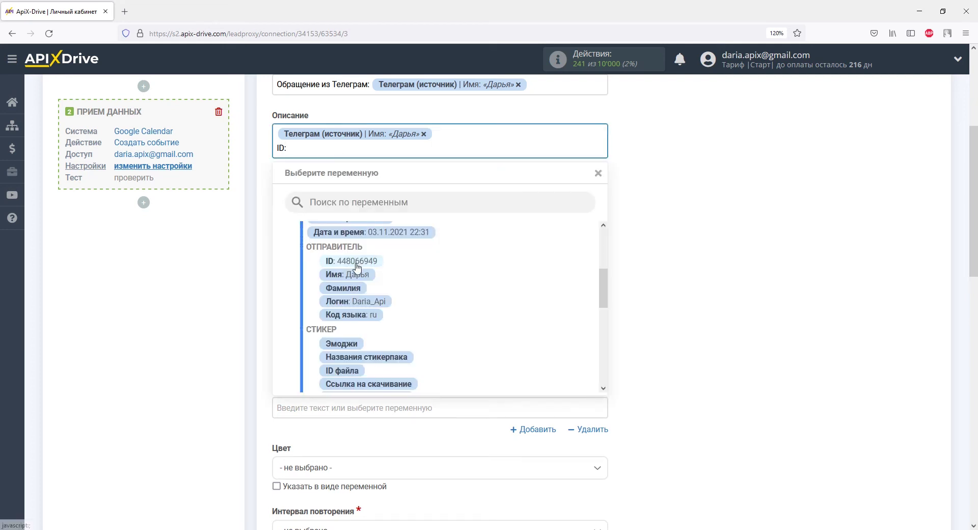
click(356, 261)
Add 'Обращение:' followed by the Telegram message Текст variable to the description
text(Об)
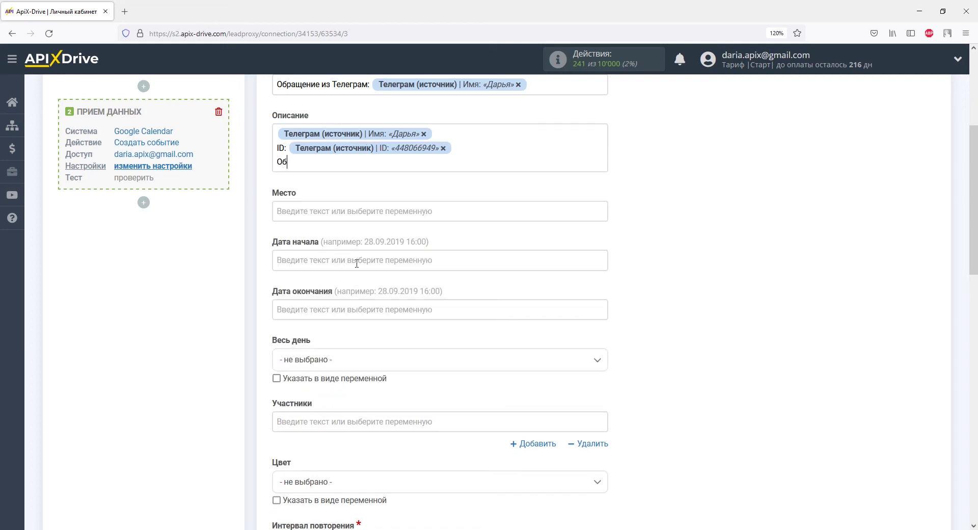
text(ращение:)
click(408, 163)
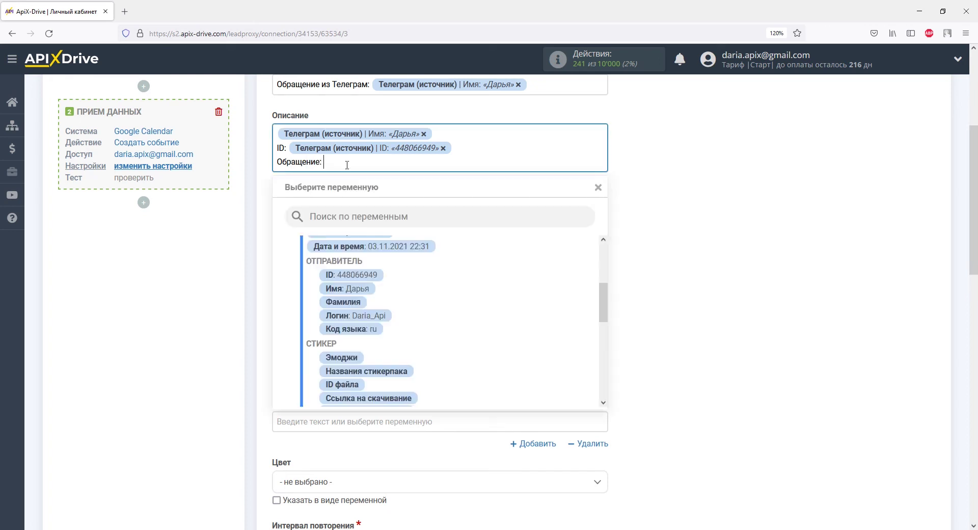
drag(604, 303, 603, 340)
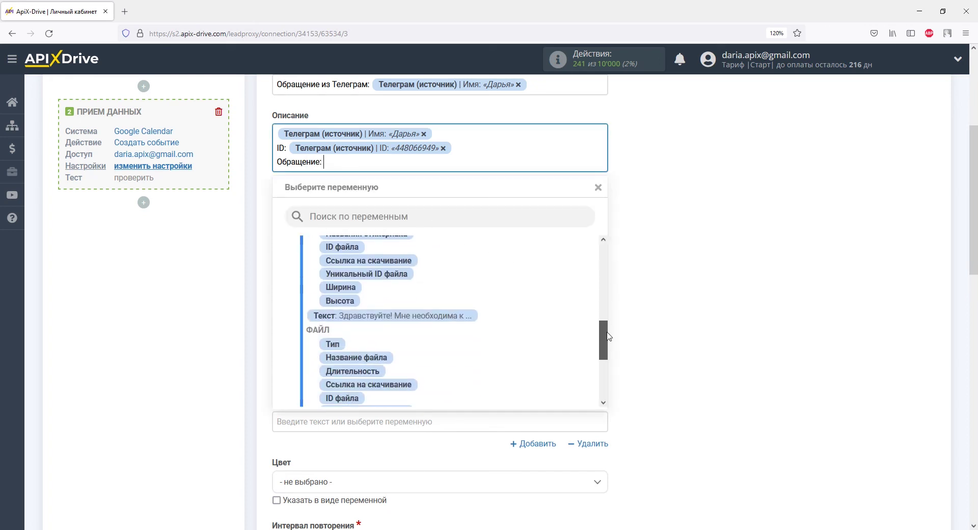
click(464, 316)
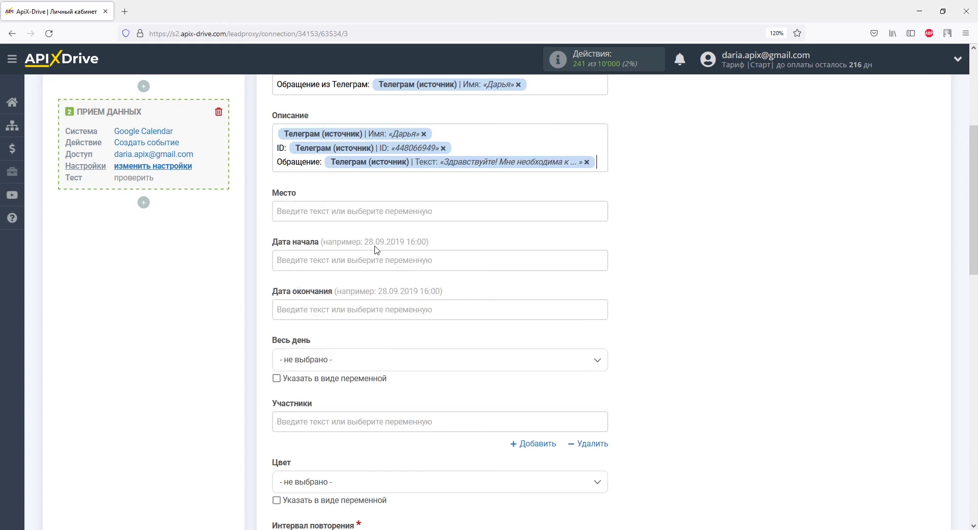
click(358, 217)
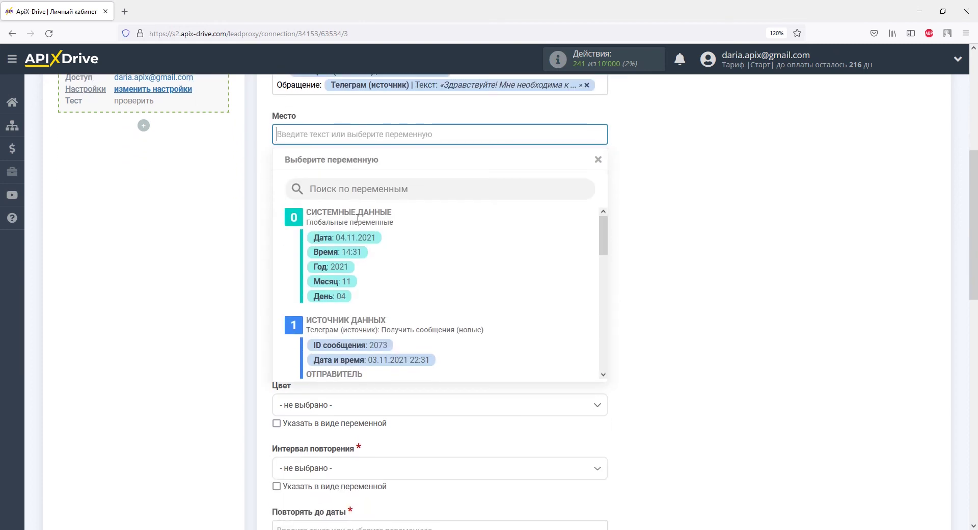
Set the location to Киев and the start date to the current Дата and Время
text(Киев)
click(264, 212)
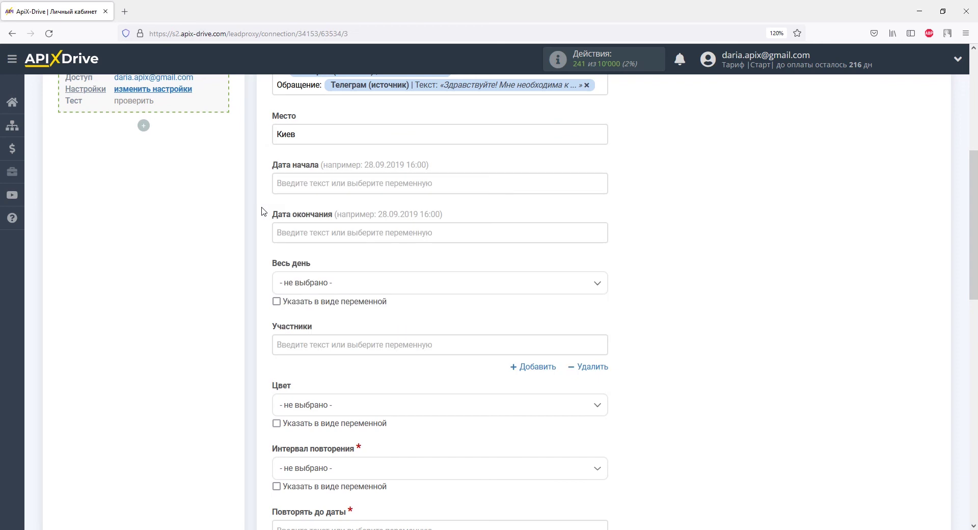
click(280, 182)
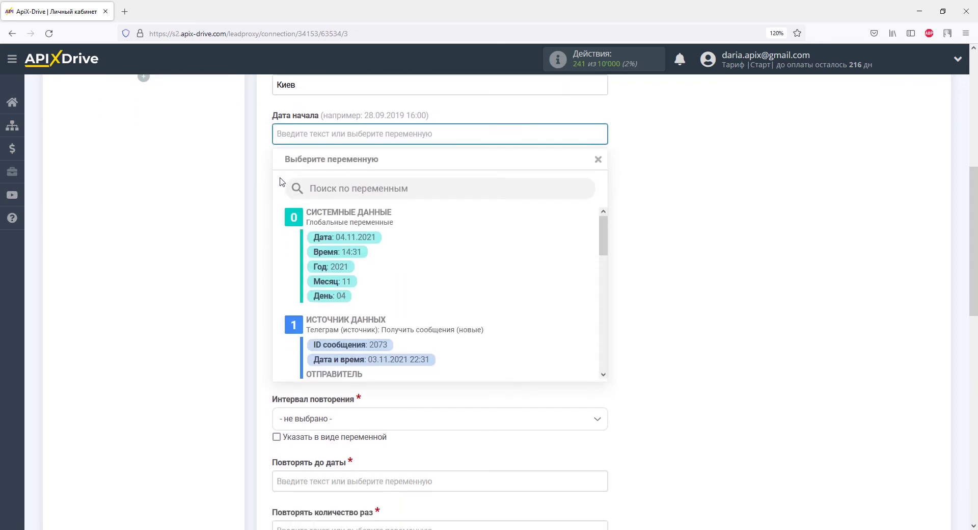
click(326, 238)
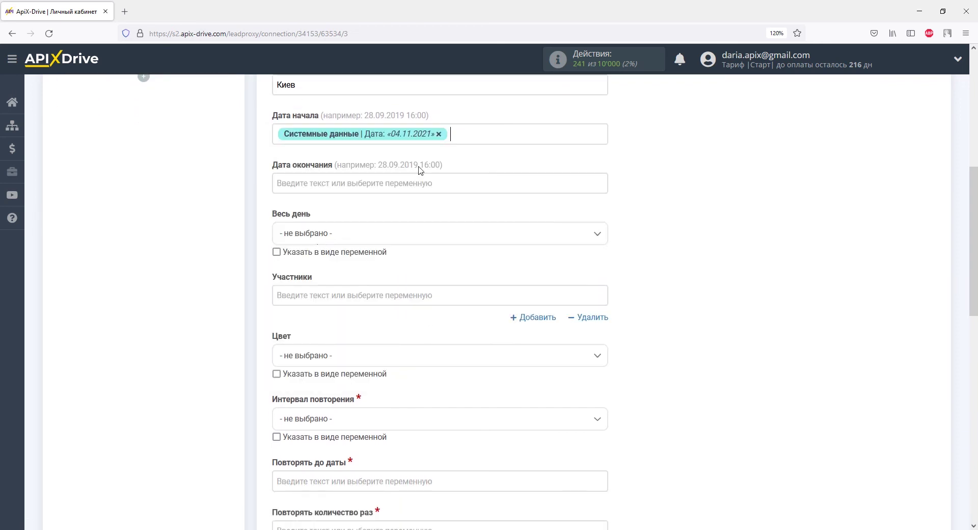
click(458, 136)
click(351, 253)
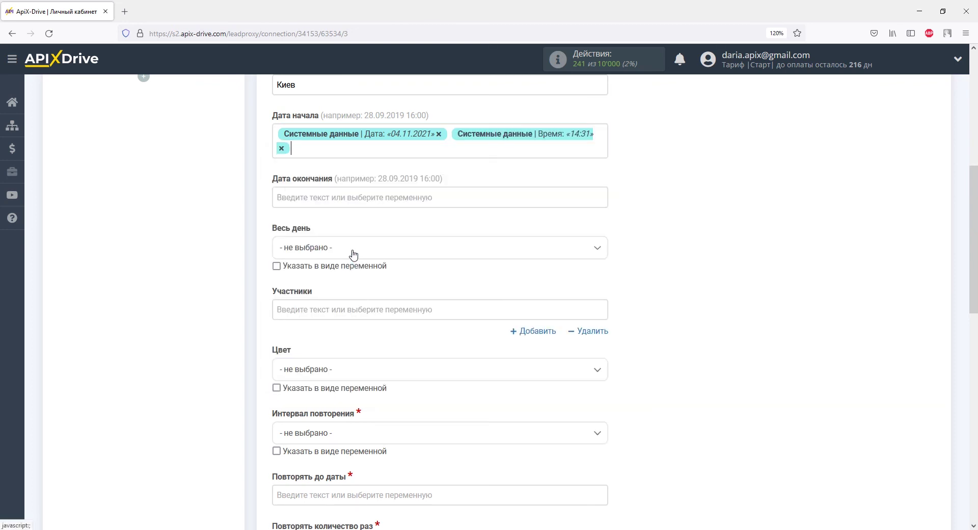
Set the end date to the current Дата and Время and make the event all-day (Да)
click(322, 200)
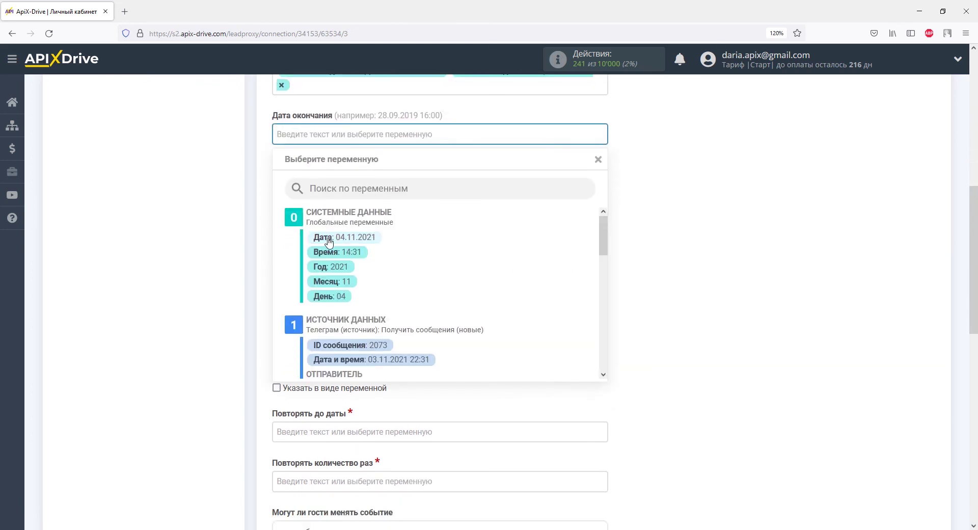
click(328, 238)
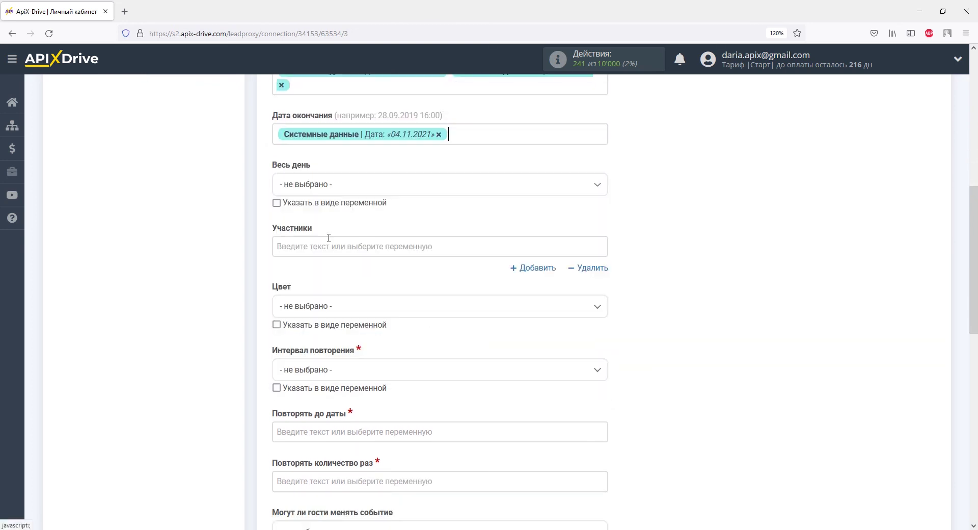
click(459, 135)
click(356, 254)
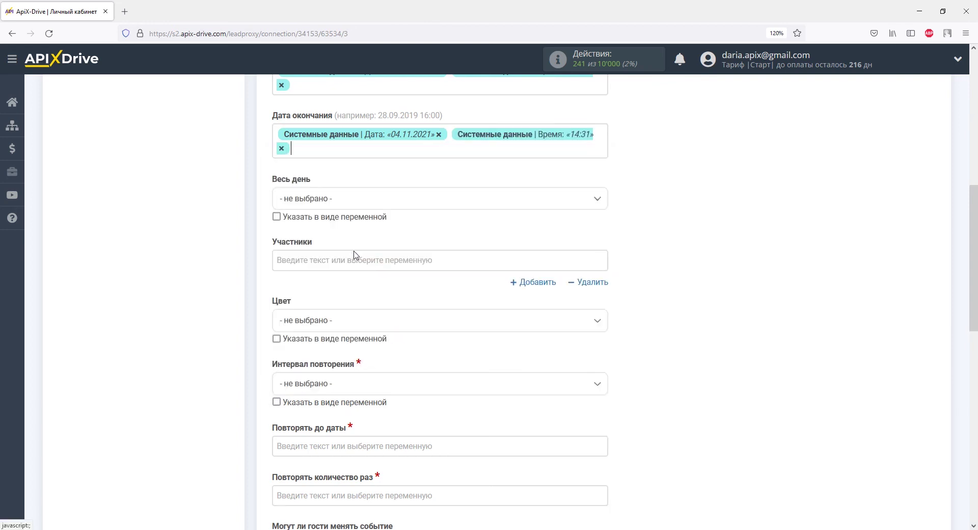
click(354, 203)
click(294, 276)
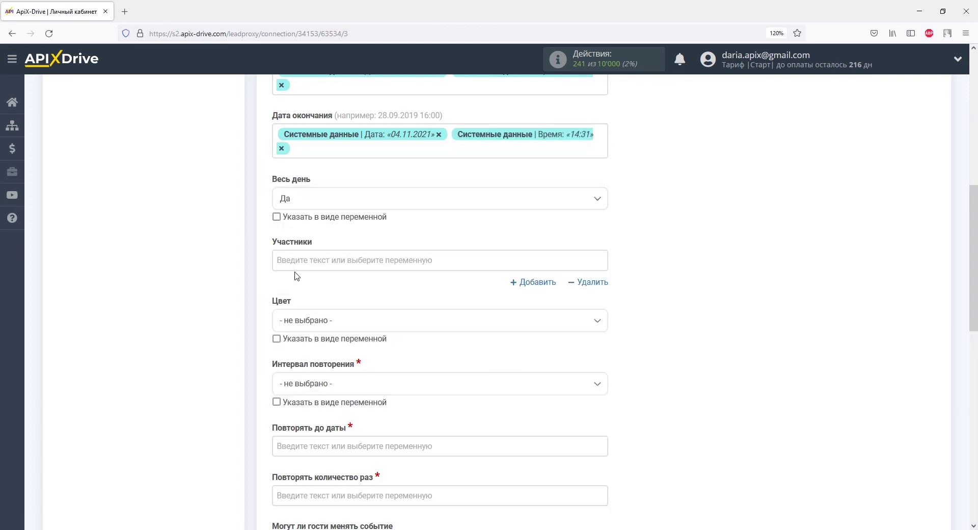
scroll(296, 275, down, 3)
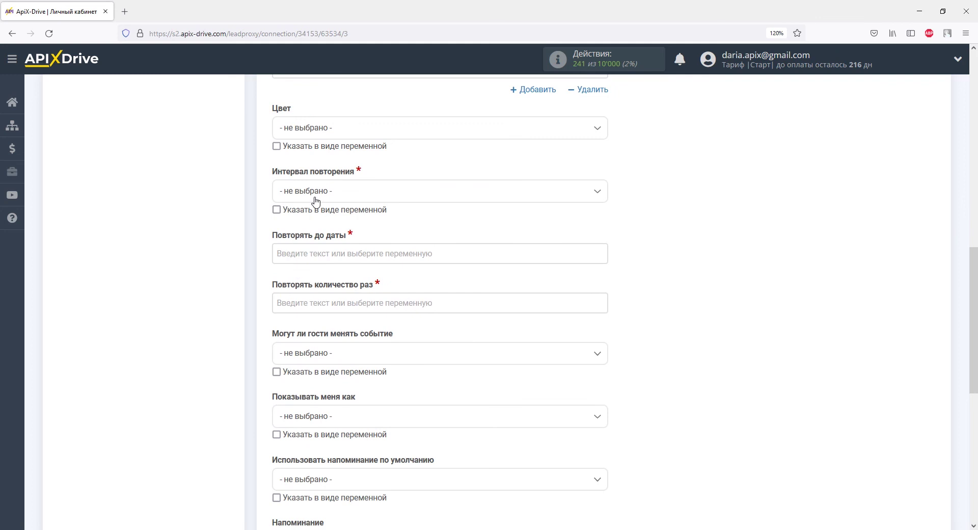
Make the event repeat Ежедневно until the current Дата, with a repeat count of 1
click(313, 195)
click(319, 253)
click(319, 253)
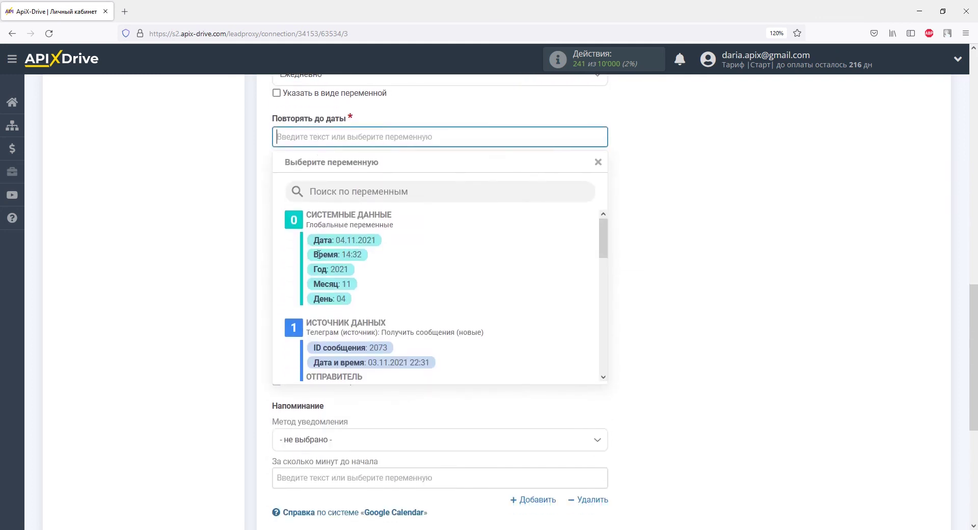
click(319, 244)
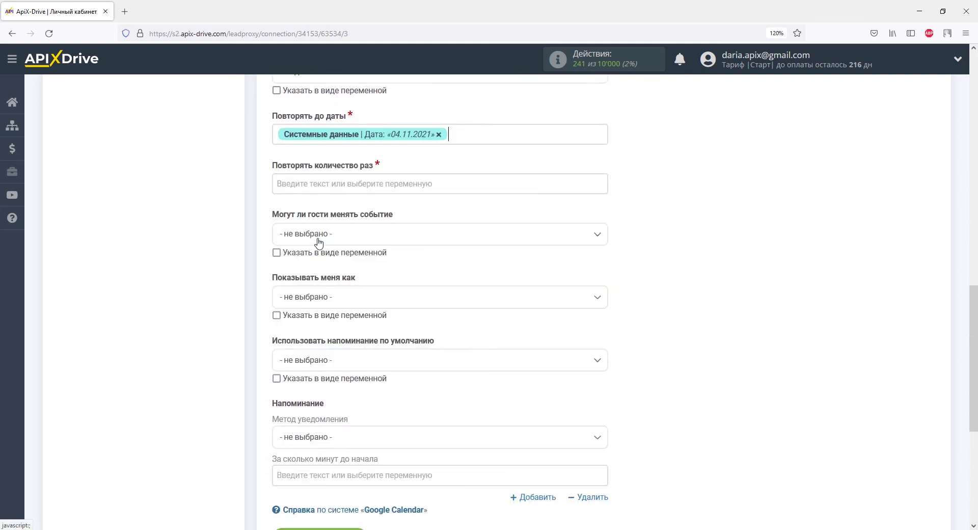
click(310, 183)
text(1)
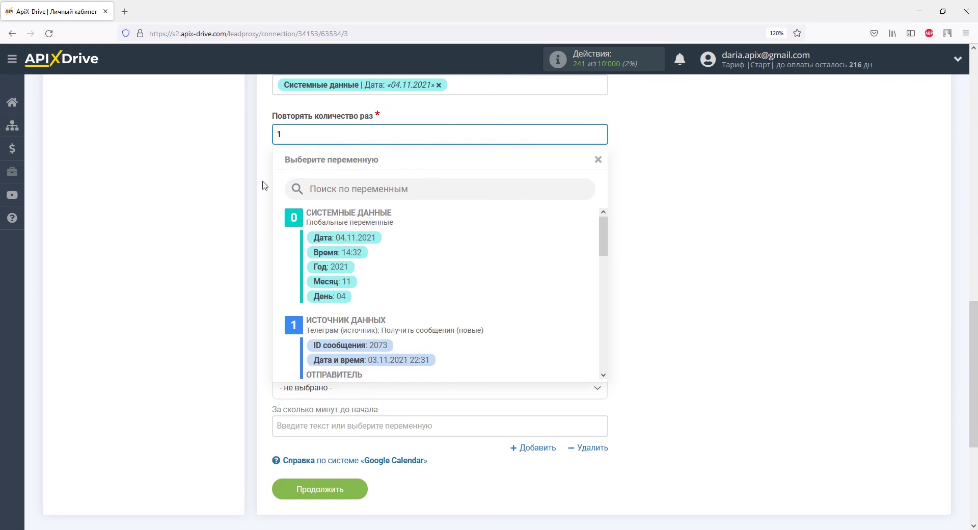
click(261, 185)
Let guests edit the event, show the user as Не занятого, and enable default reminders
click(297, 189)
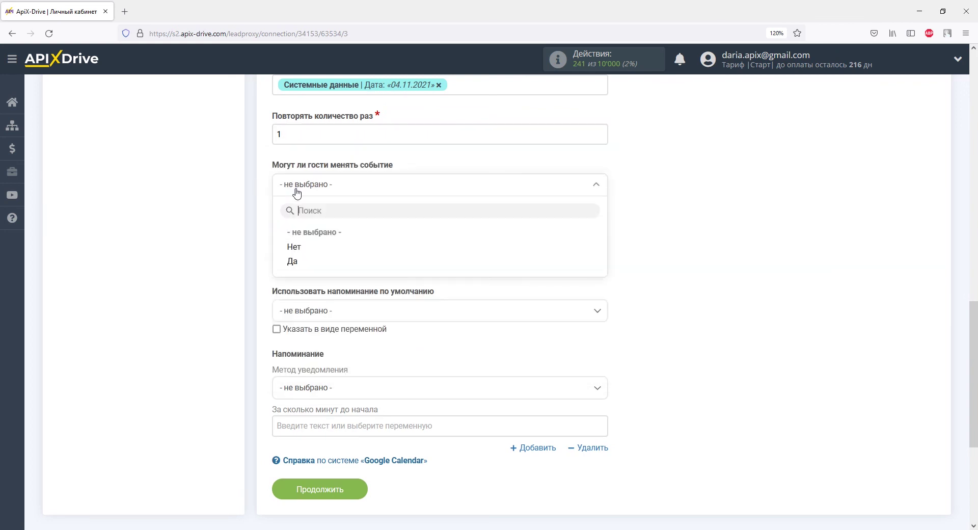
click(291, 261)
click(291, 253)
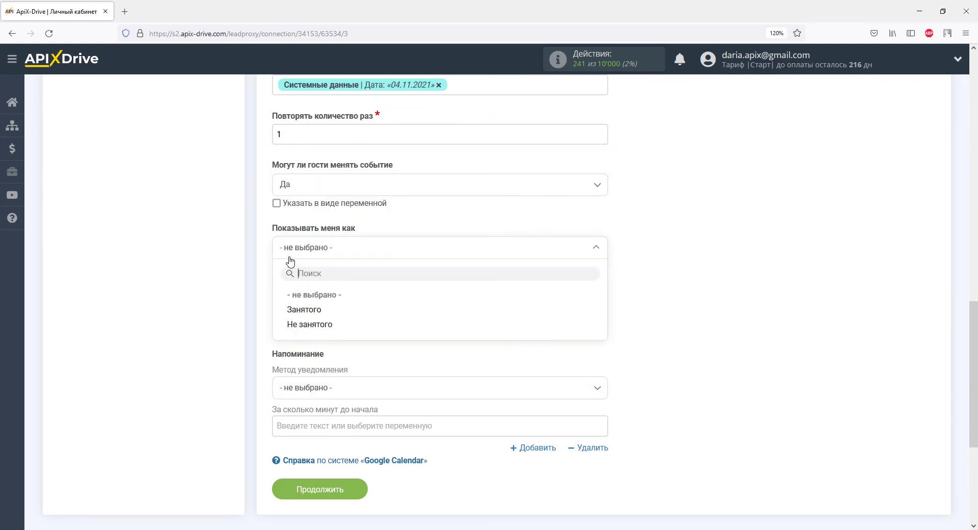
click(293, 323)
click(297, 312)
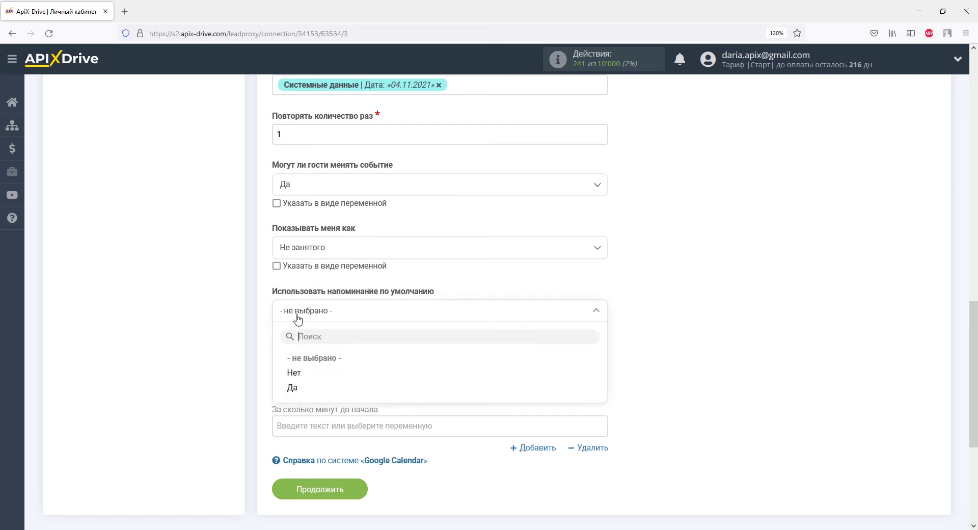
click(294, 387)
Add a Через E-mail reminder 10 minutes before the event starts
click(298, 387)
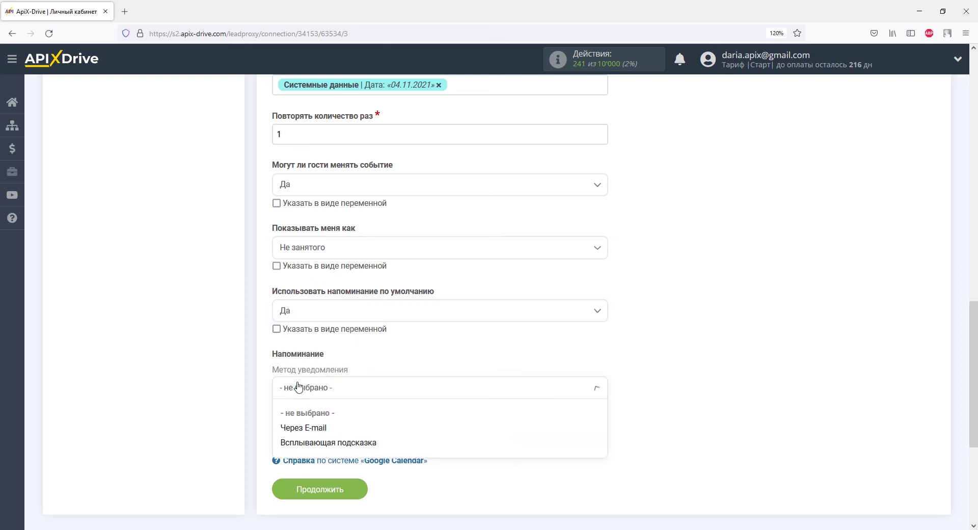
click(298, 425)
scroll(300, 428, down, 4)
text(10)
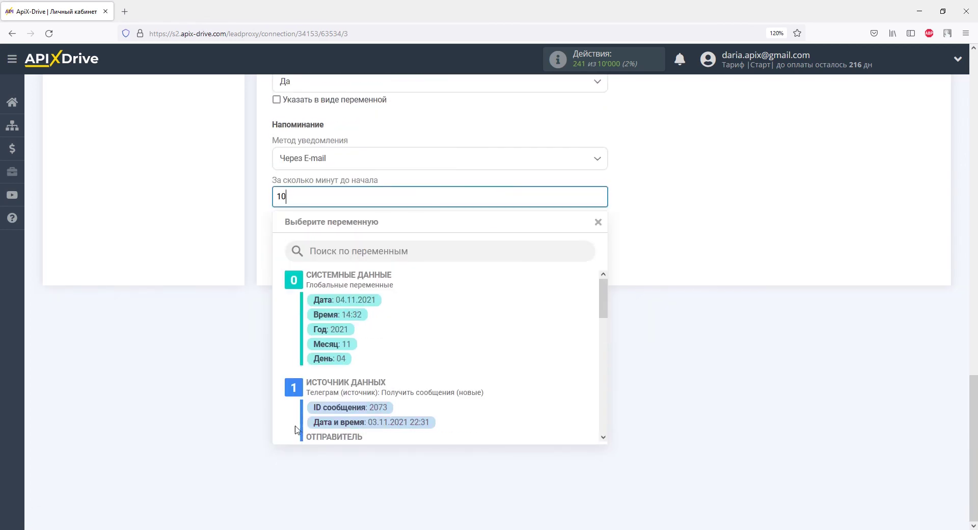
click(237, 390)
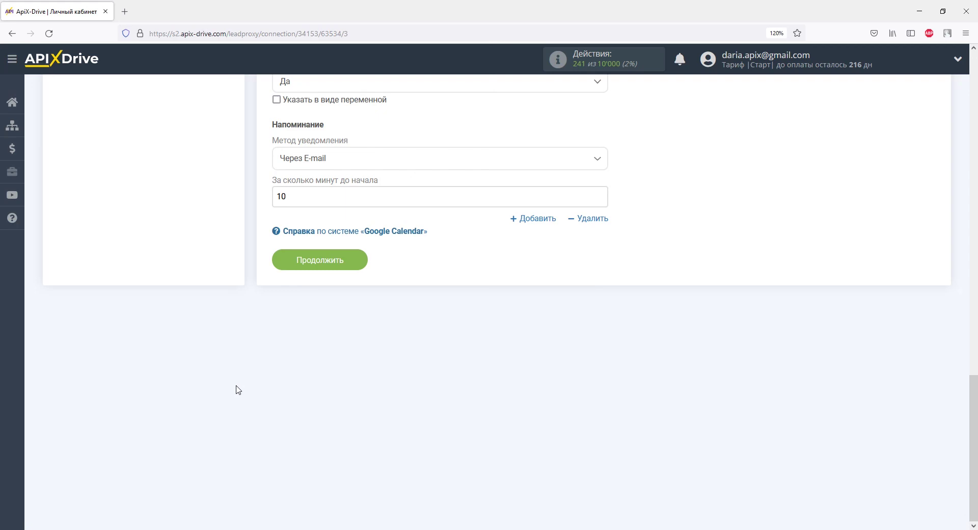
Send the test event to Google Calendar, then reload the calendar to see it
click(313, 258)
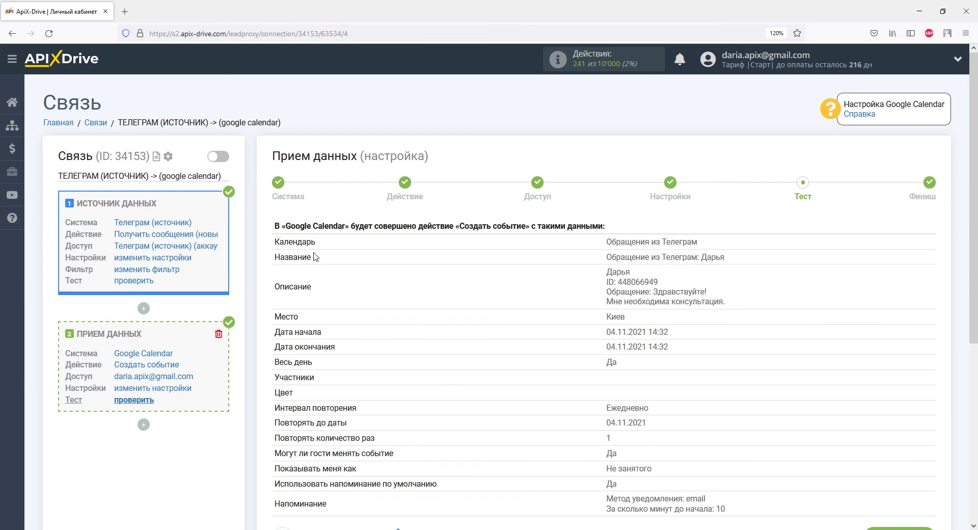
scroll(315, 257, down, 5)
click(422, 263)
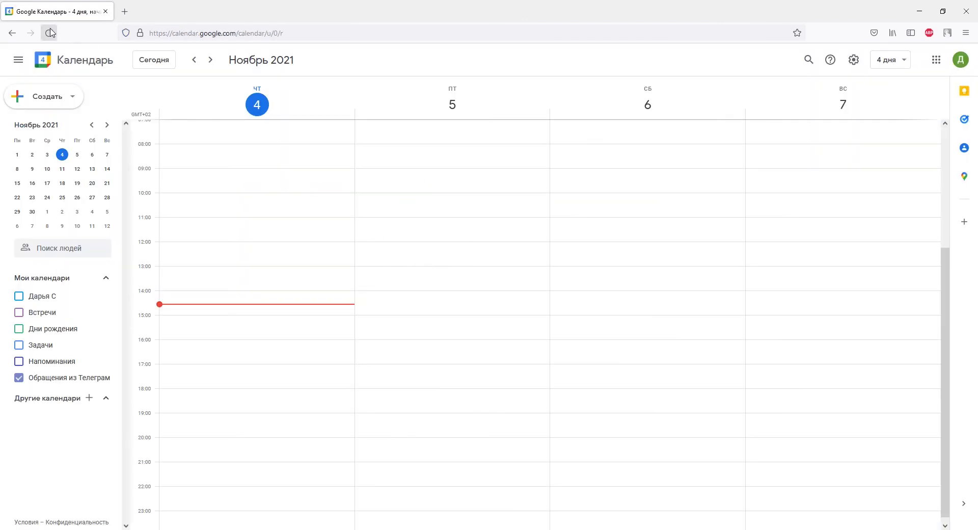
click(46, 33)
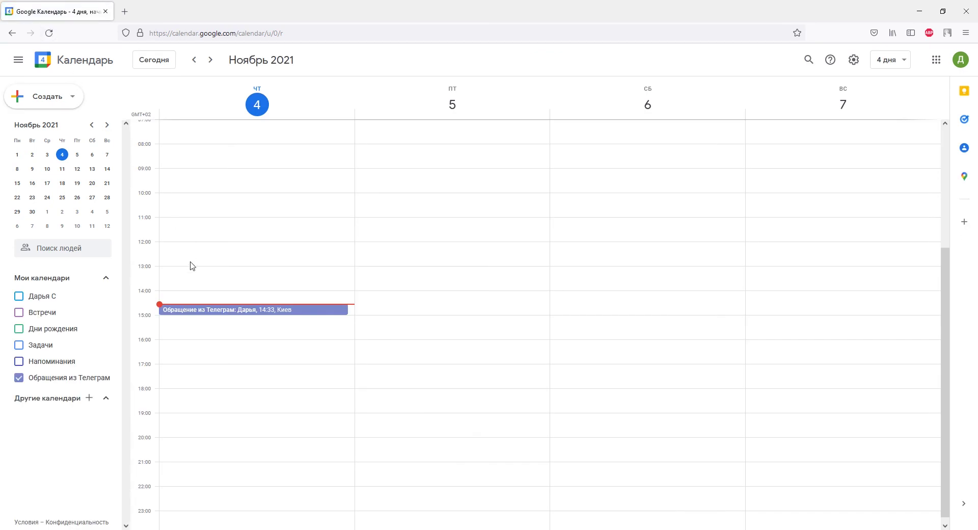
Open the 'Обращение из Телеграм' event on Thursday 4 November to check its details
click(206, 310)
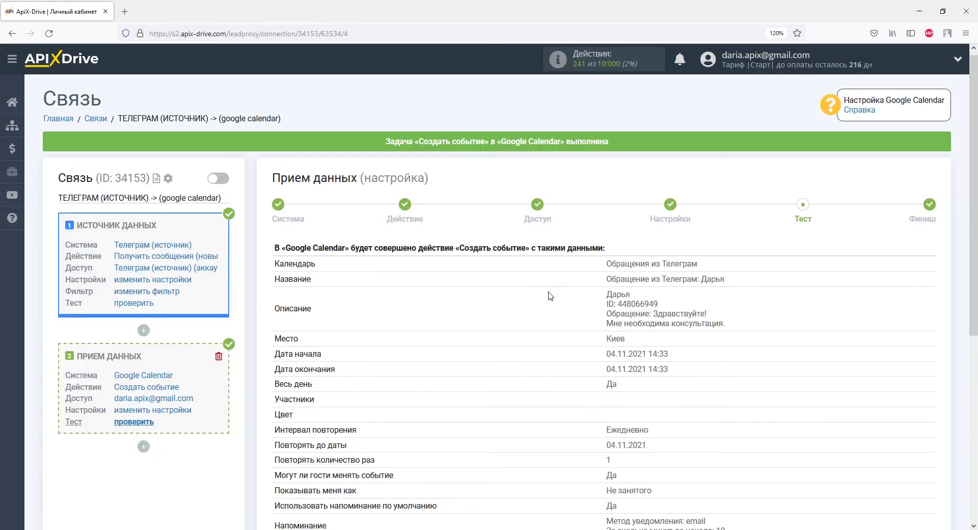
Finish the setup and switch on auto-update for the connection
scroll(559, 297, down, 4)
click(869, 304)
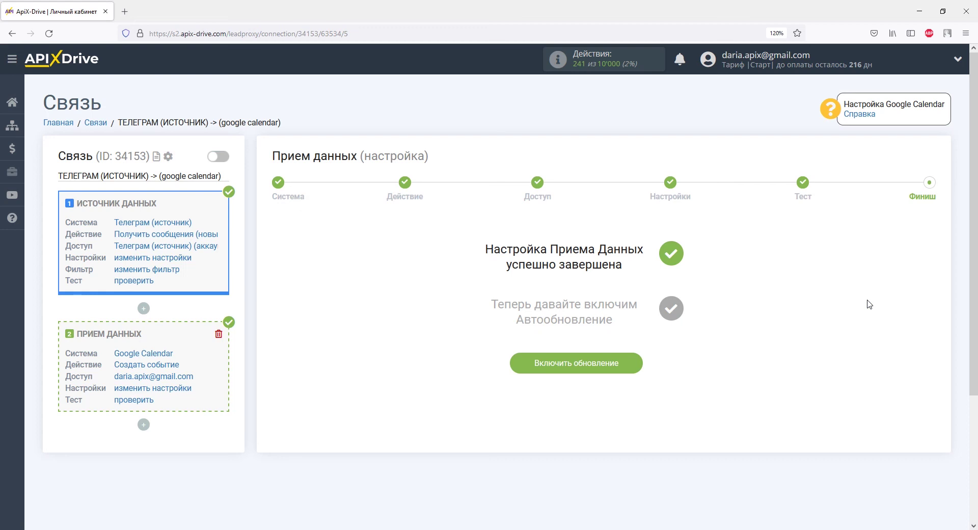
click(573, 360)
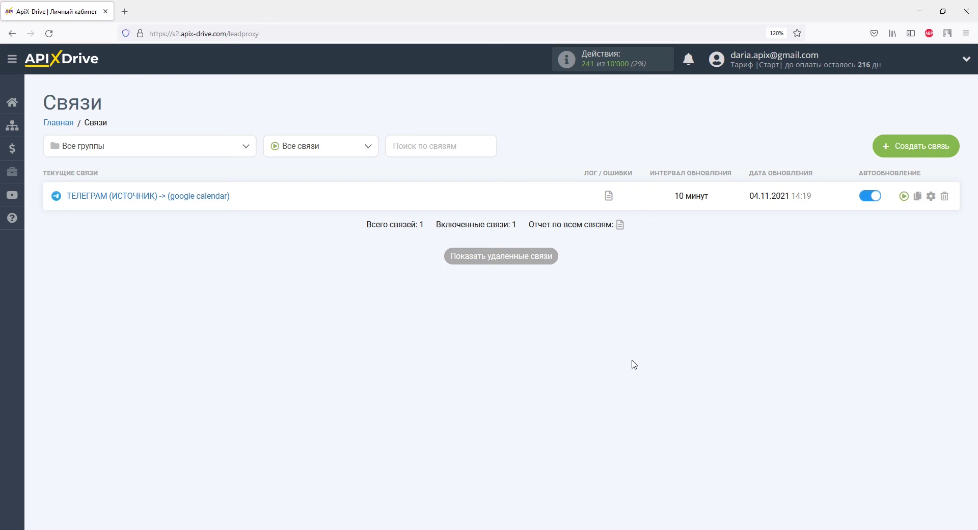
Set the connection's Интервал обновления to 5 минут and save
click(930, 195)
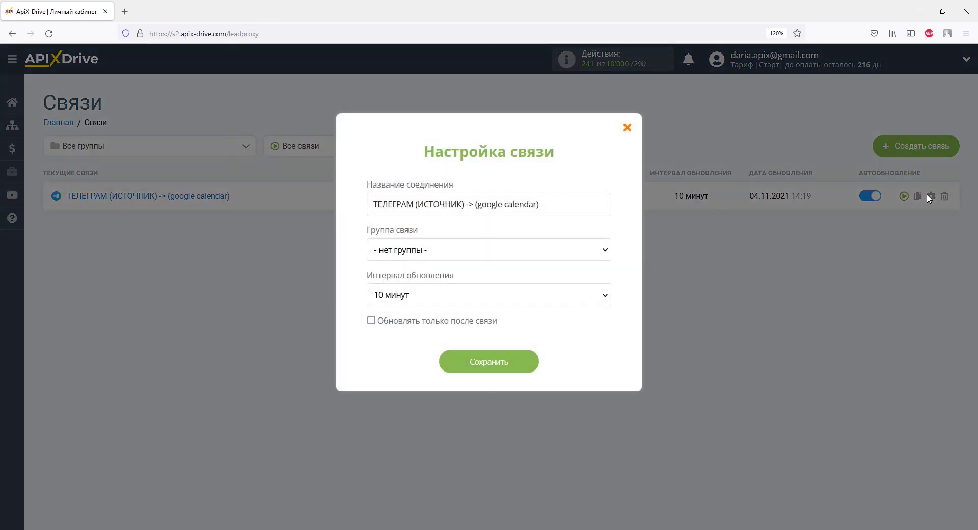
click(605, 295)
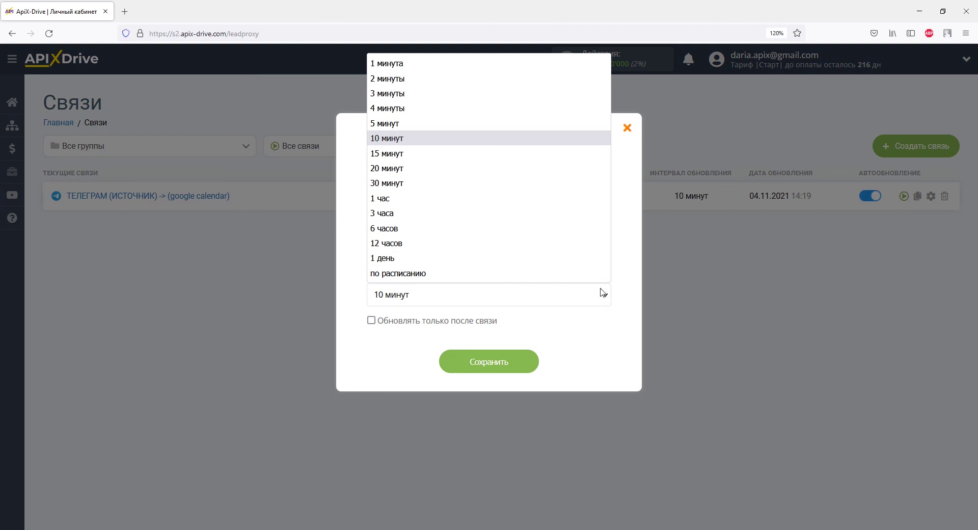
click(543, 129)
click(527, 362)
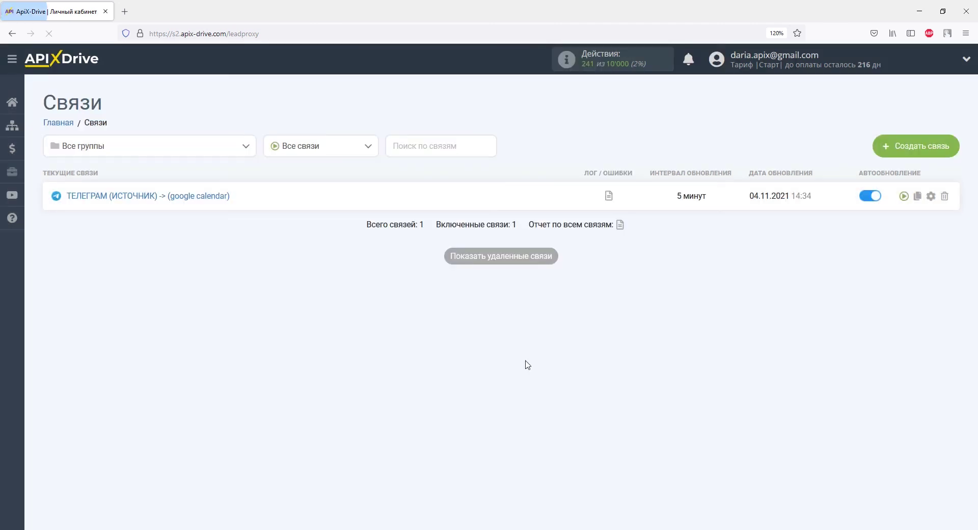